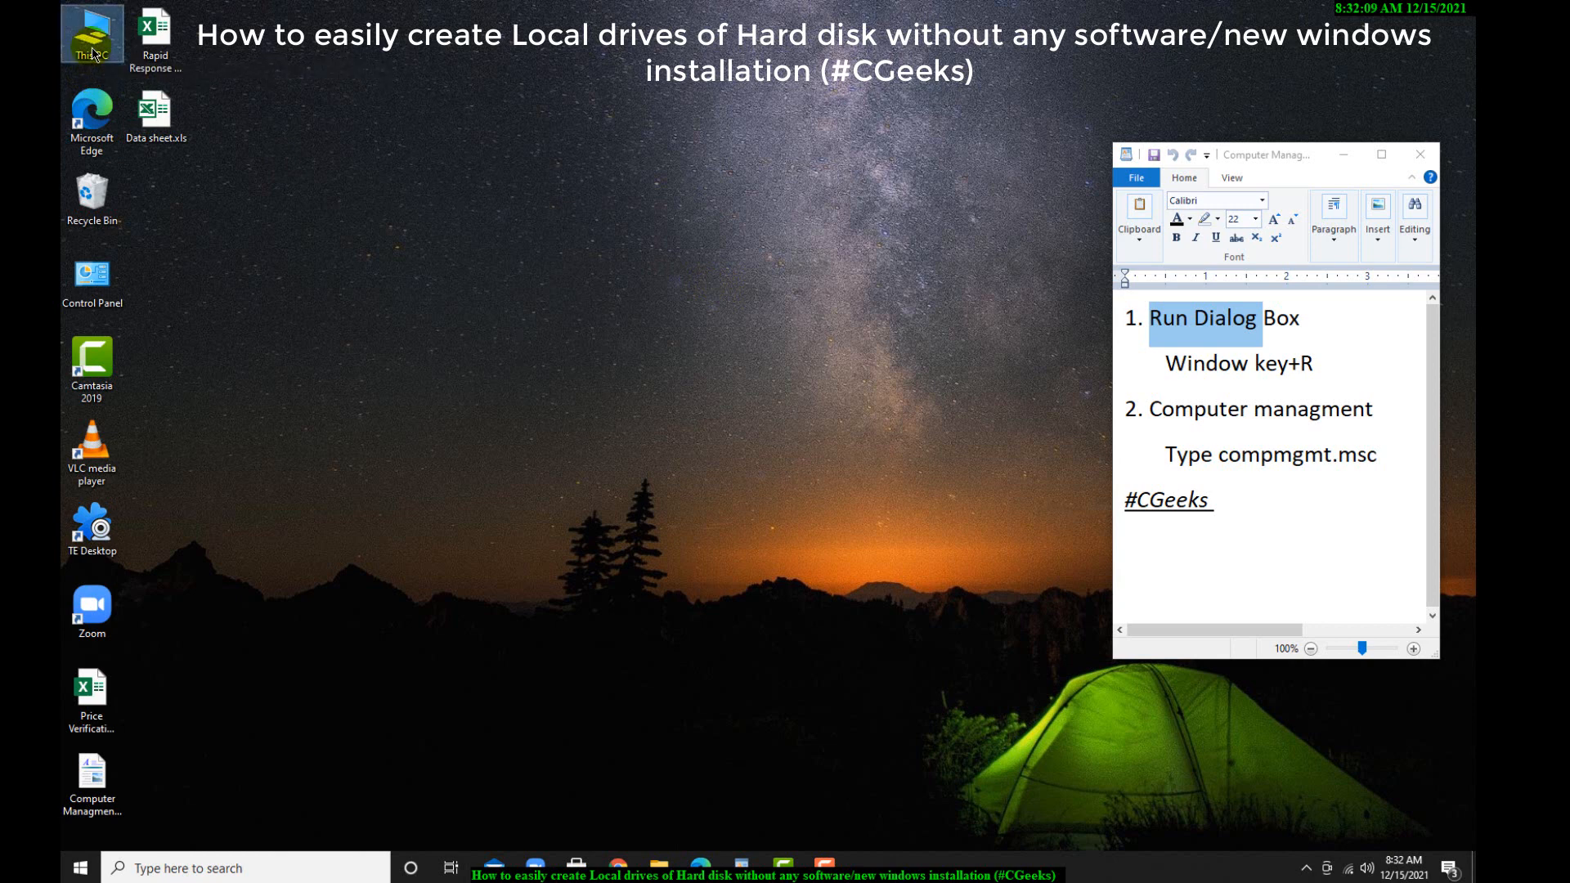
Open This PC to review the existing drives, check the commands available for Local Disk (D:), and close the window
{"action": "double_click", "coordinate": [91, 36]}
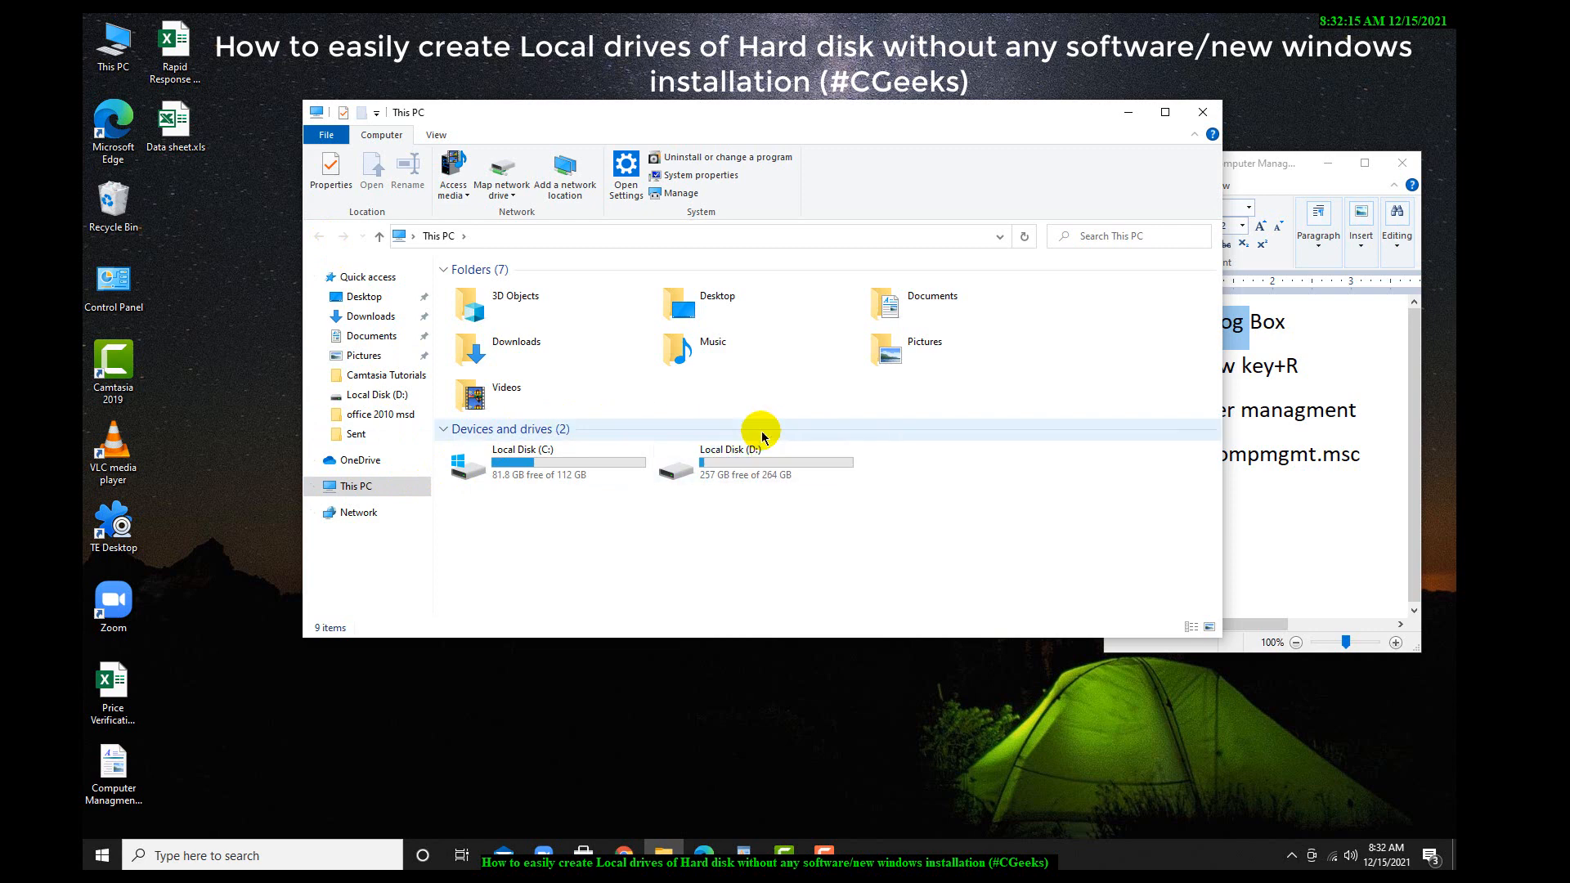
{"action": "left_click", "coordinate": [745, 473]}
{"action": "right_click", "coordinate": [745, 473]}
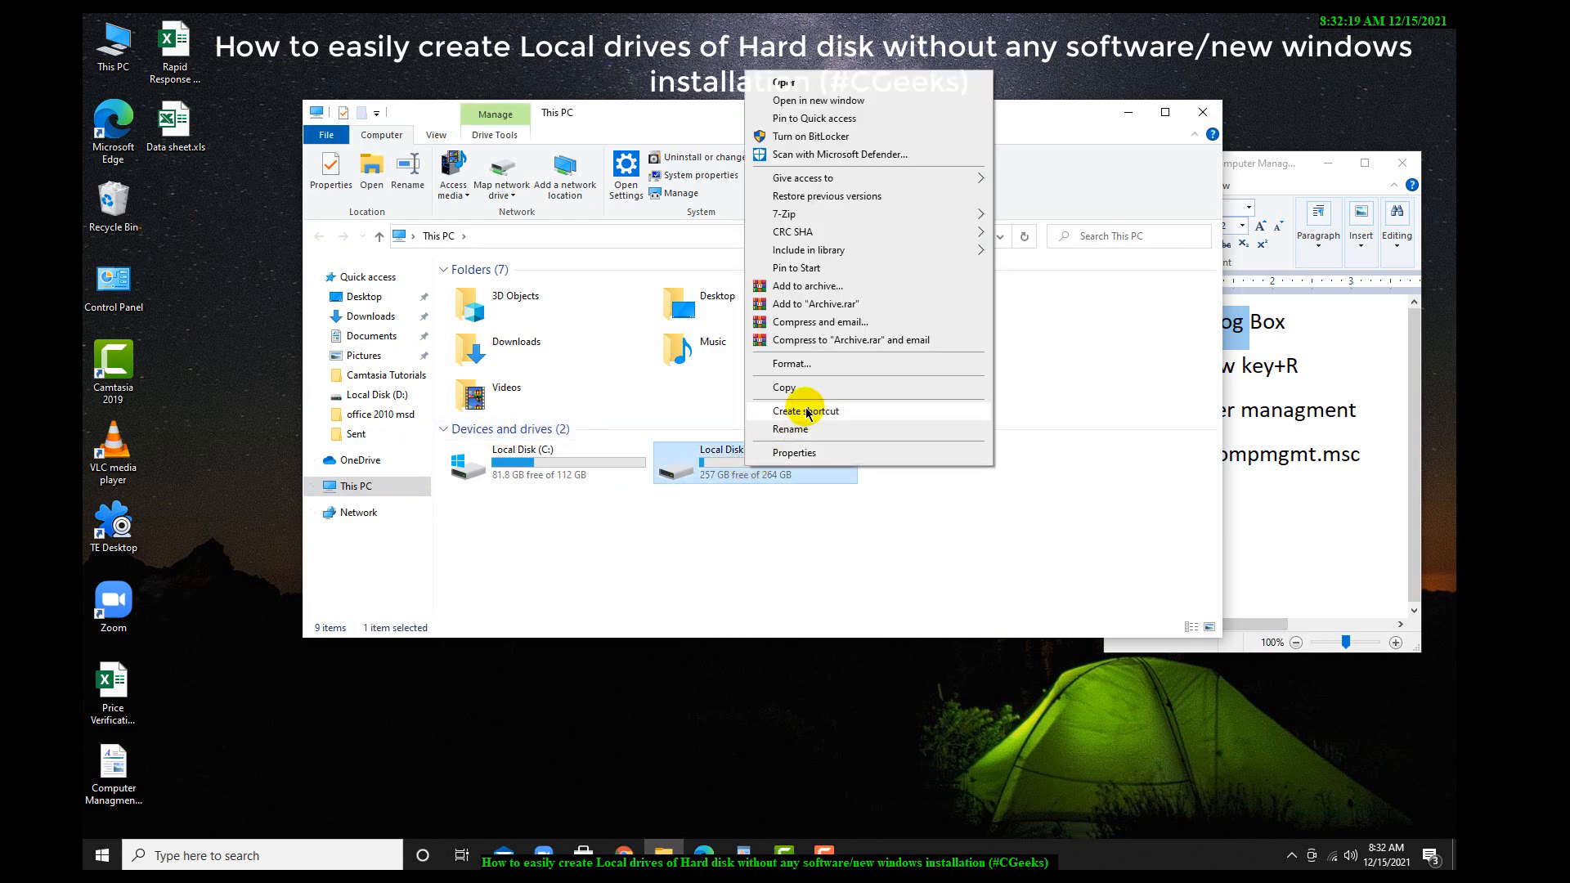
{"action": "left_click", "coordinate": [1194, 115]}
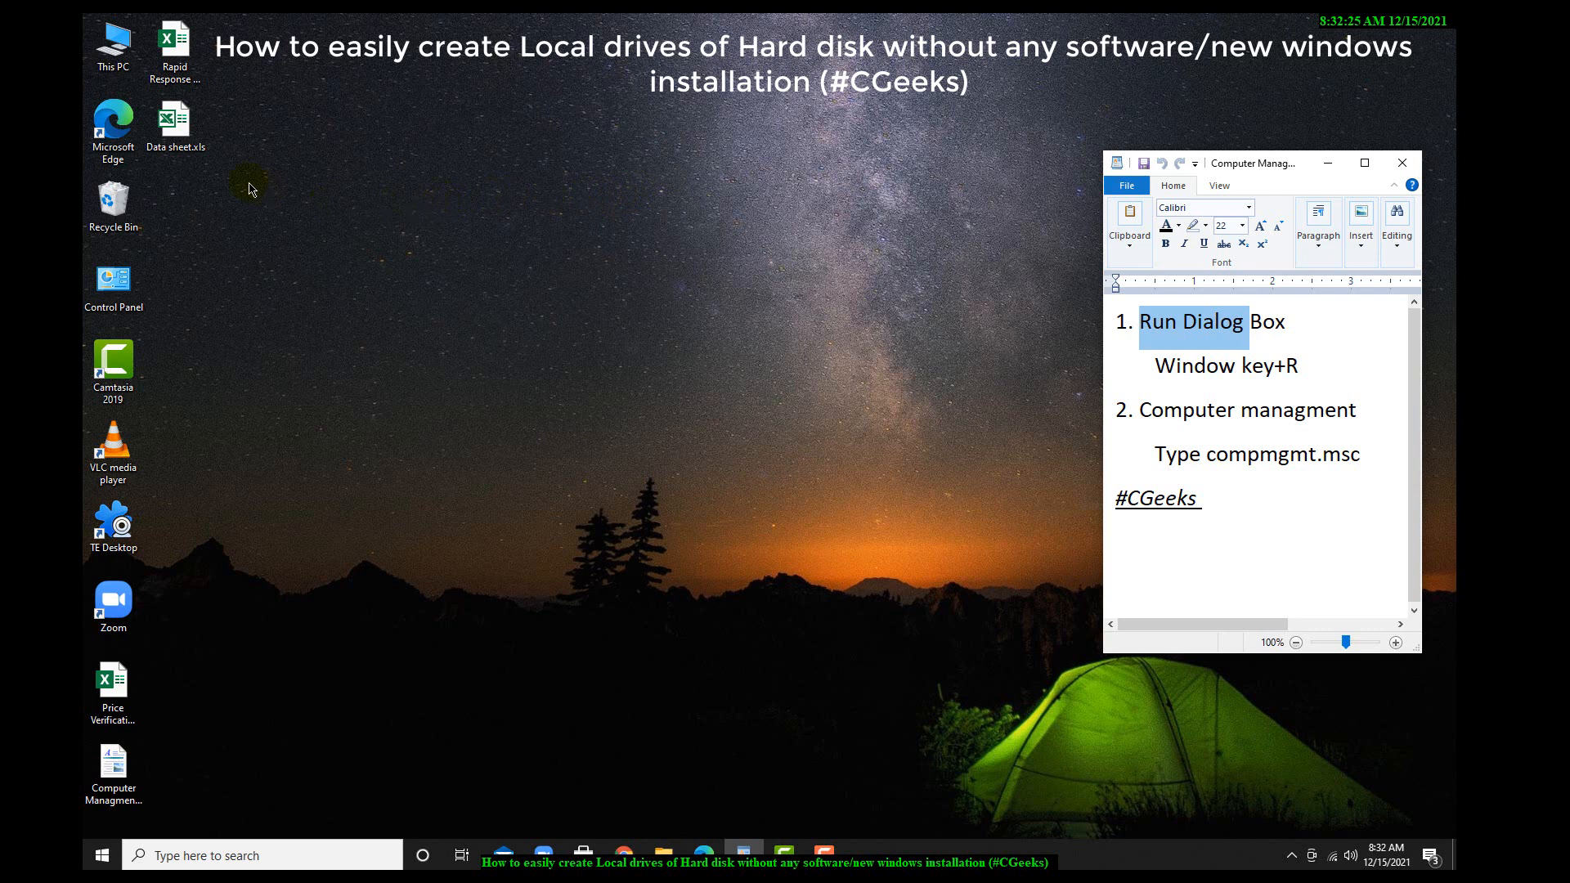
Open Computer Management through This PC's Manage command and close it again
{"action": "right_click", "coordinate": [125, 50]}
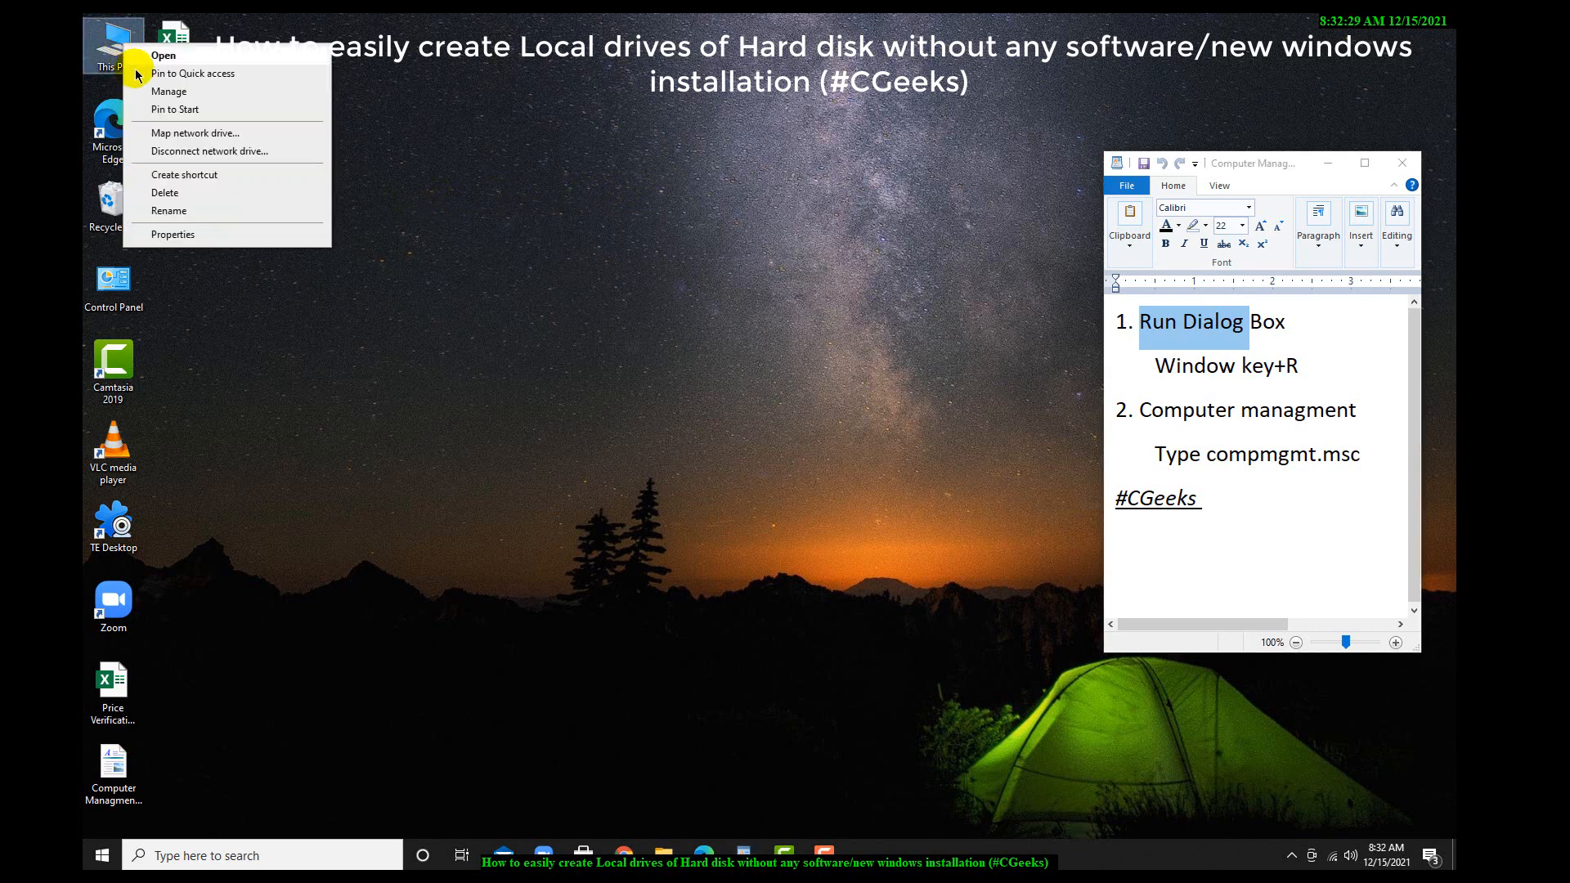
{"action": "left_click", "coordinate": [146, 91]}
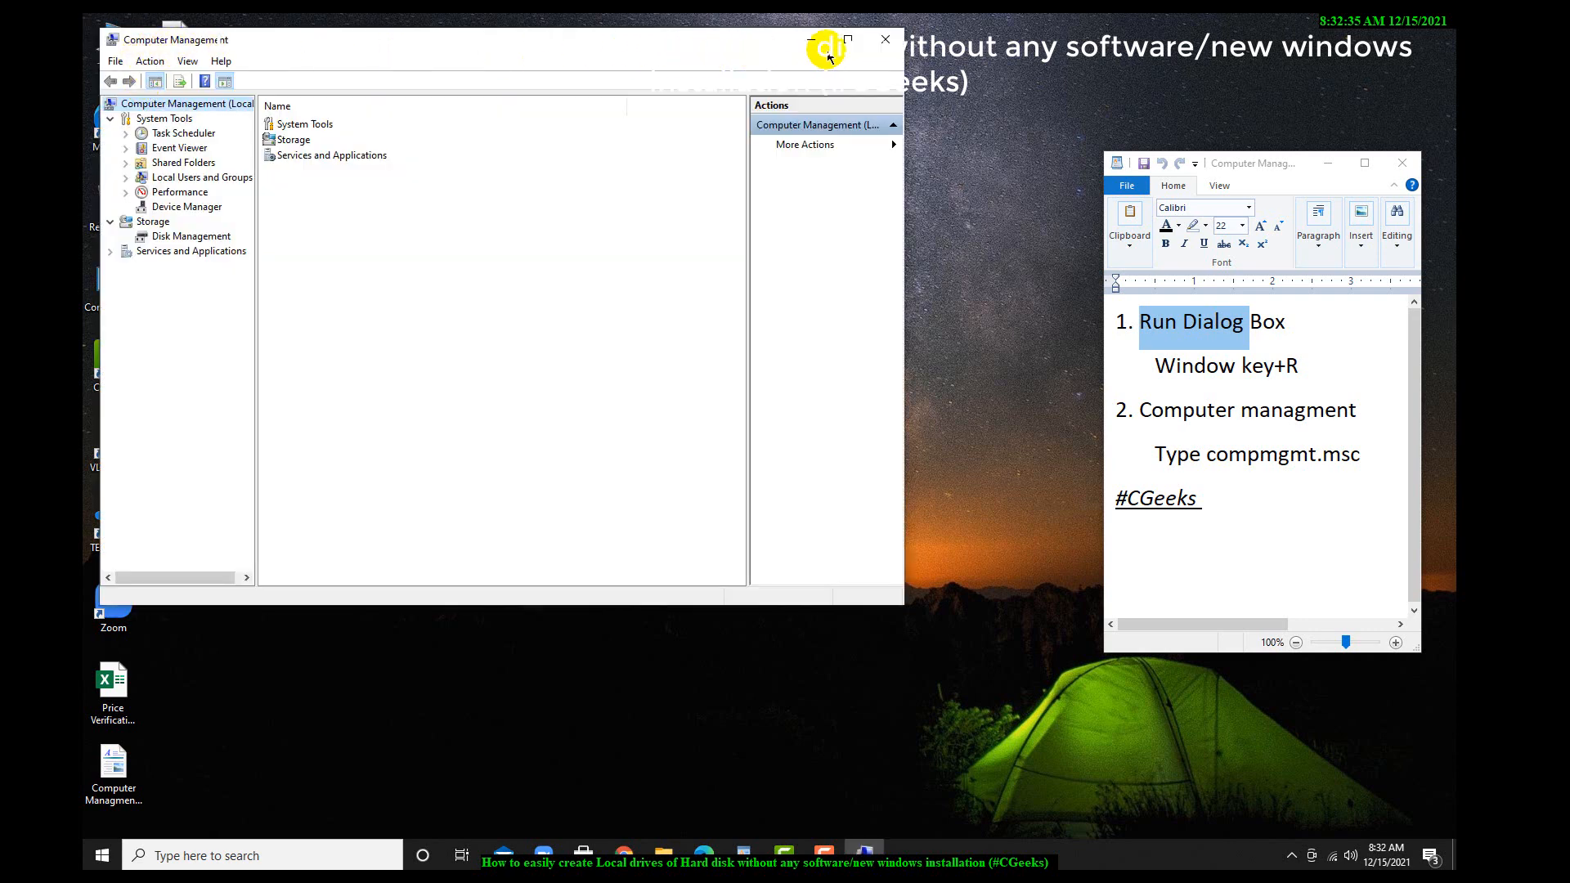
{"action": "left_click", "coordinate": [885, 39]}
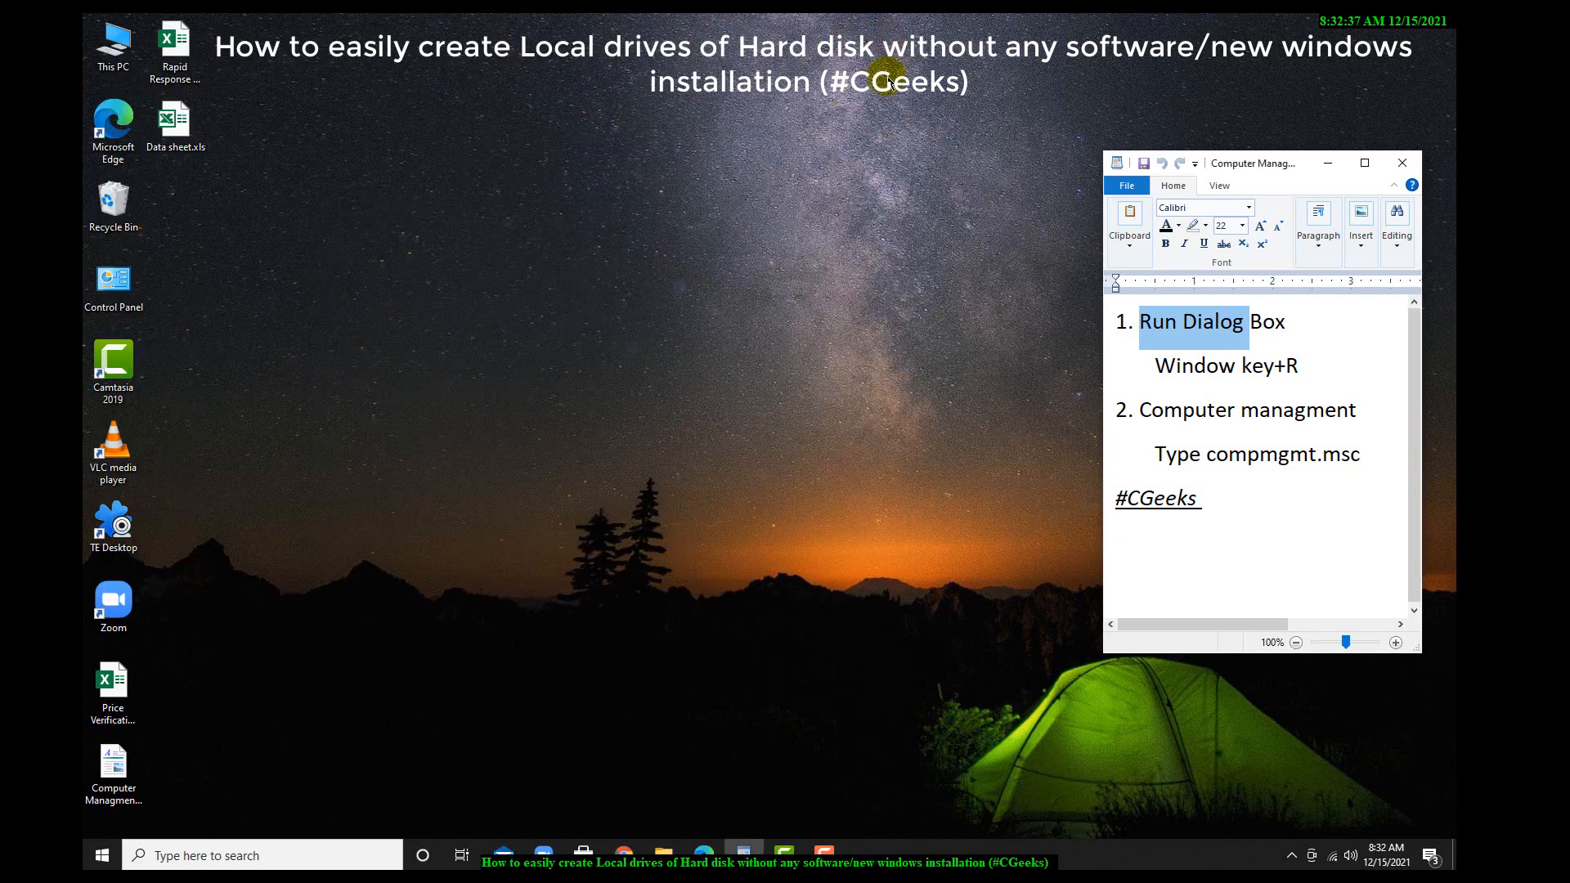
Search Windows for "run", open the Run dialog, and move it to the middle of the desktop
{"action": "left_click", "coordinate": [1182, 321]}
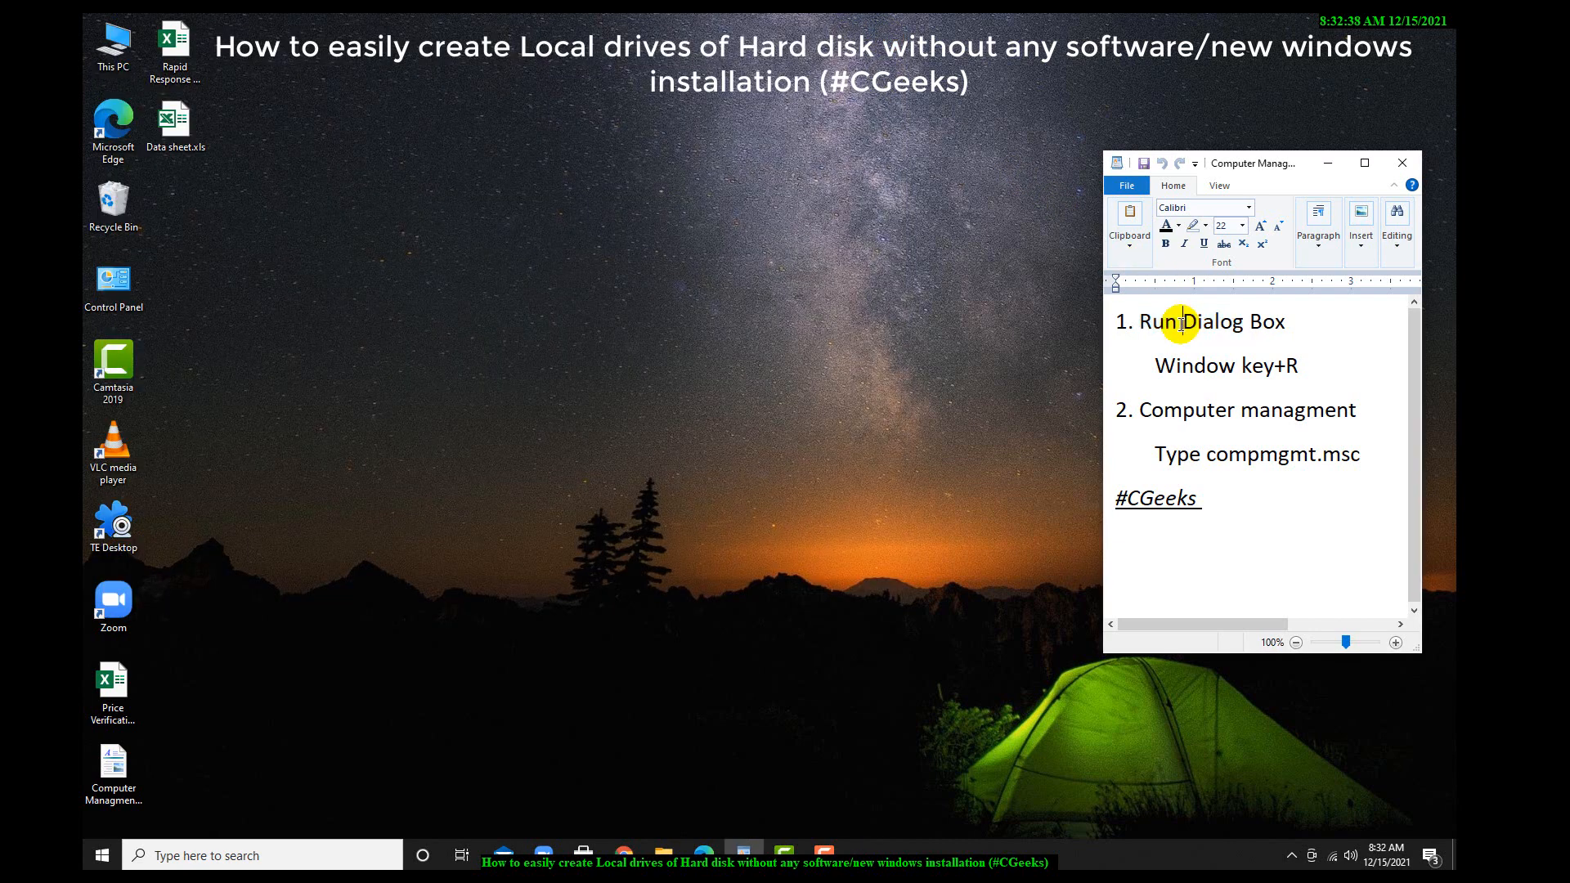
{"action": "left_click", "coordinate": [245, 857]}
{"action": "type", "text": "r"}
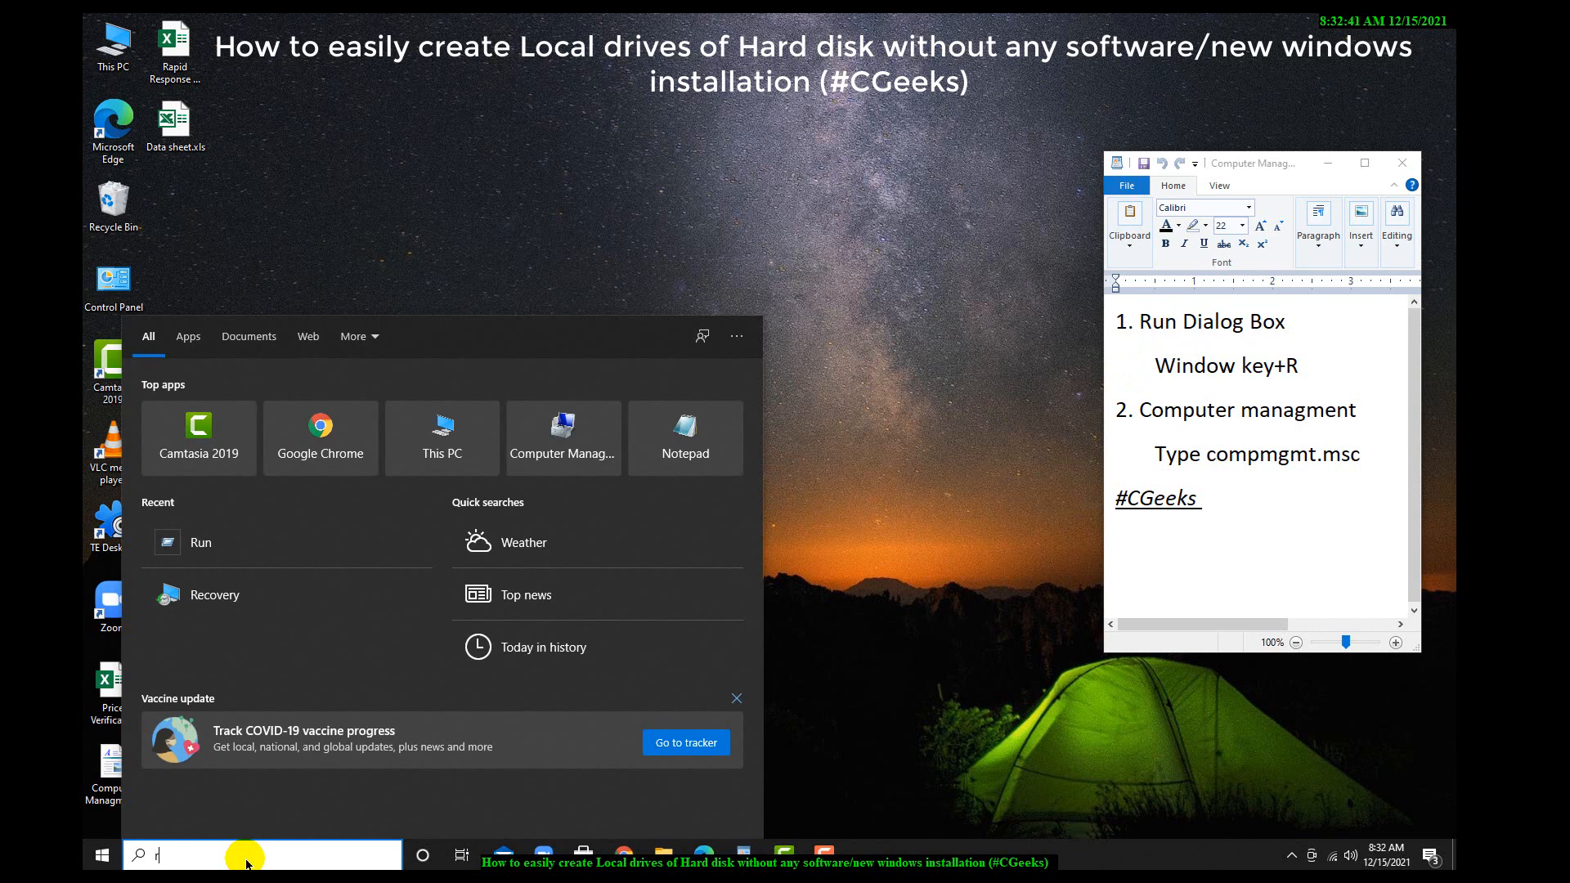
{"action": "type", "text": "un"}
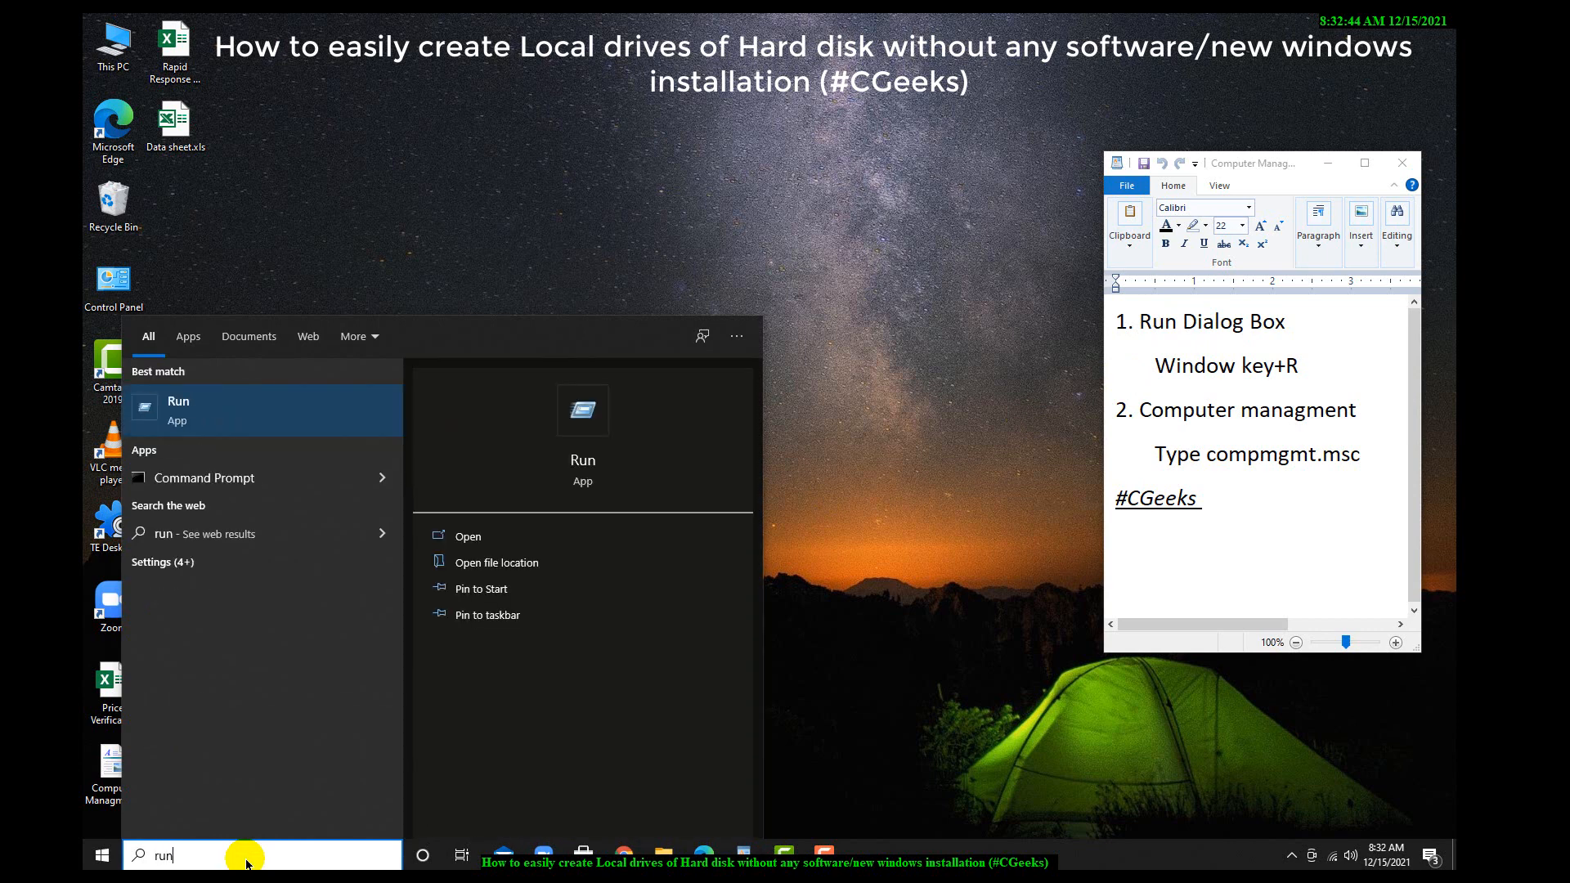
{"action": "key", "text": "Return"}
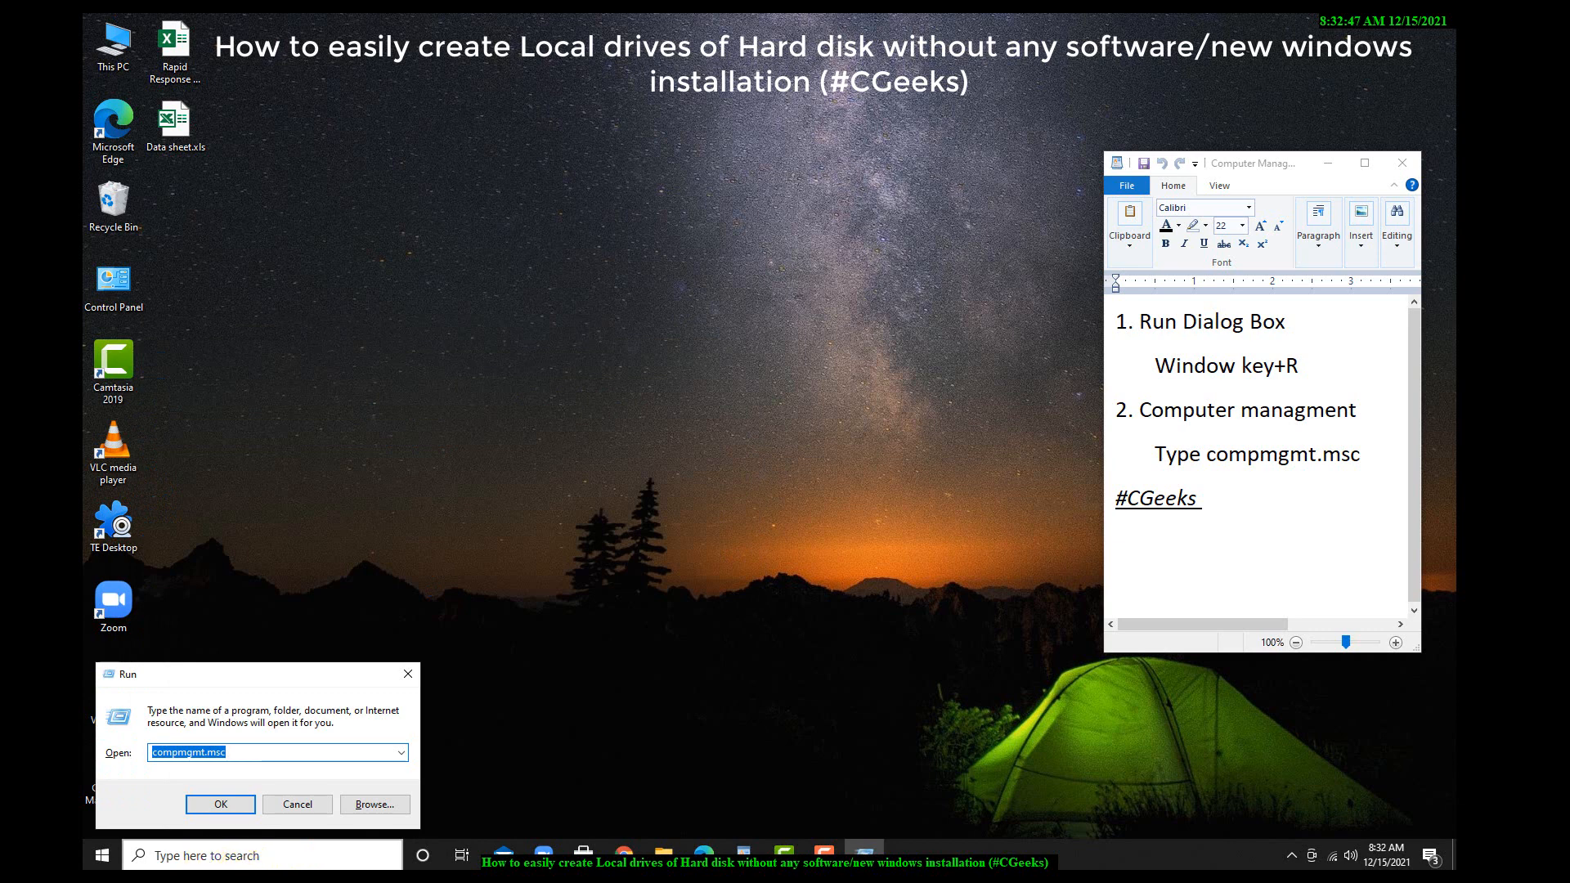
{"action": "left_click_drag", "start_coordinate": [225, 669], "coordinate": [743, 342]}
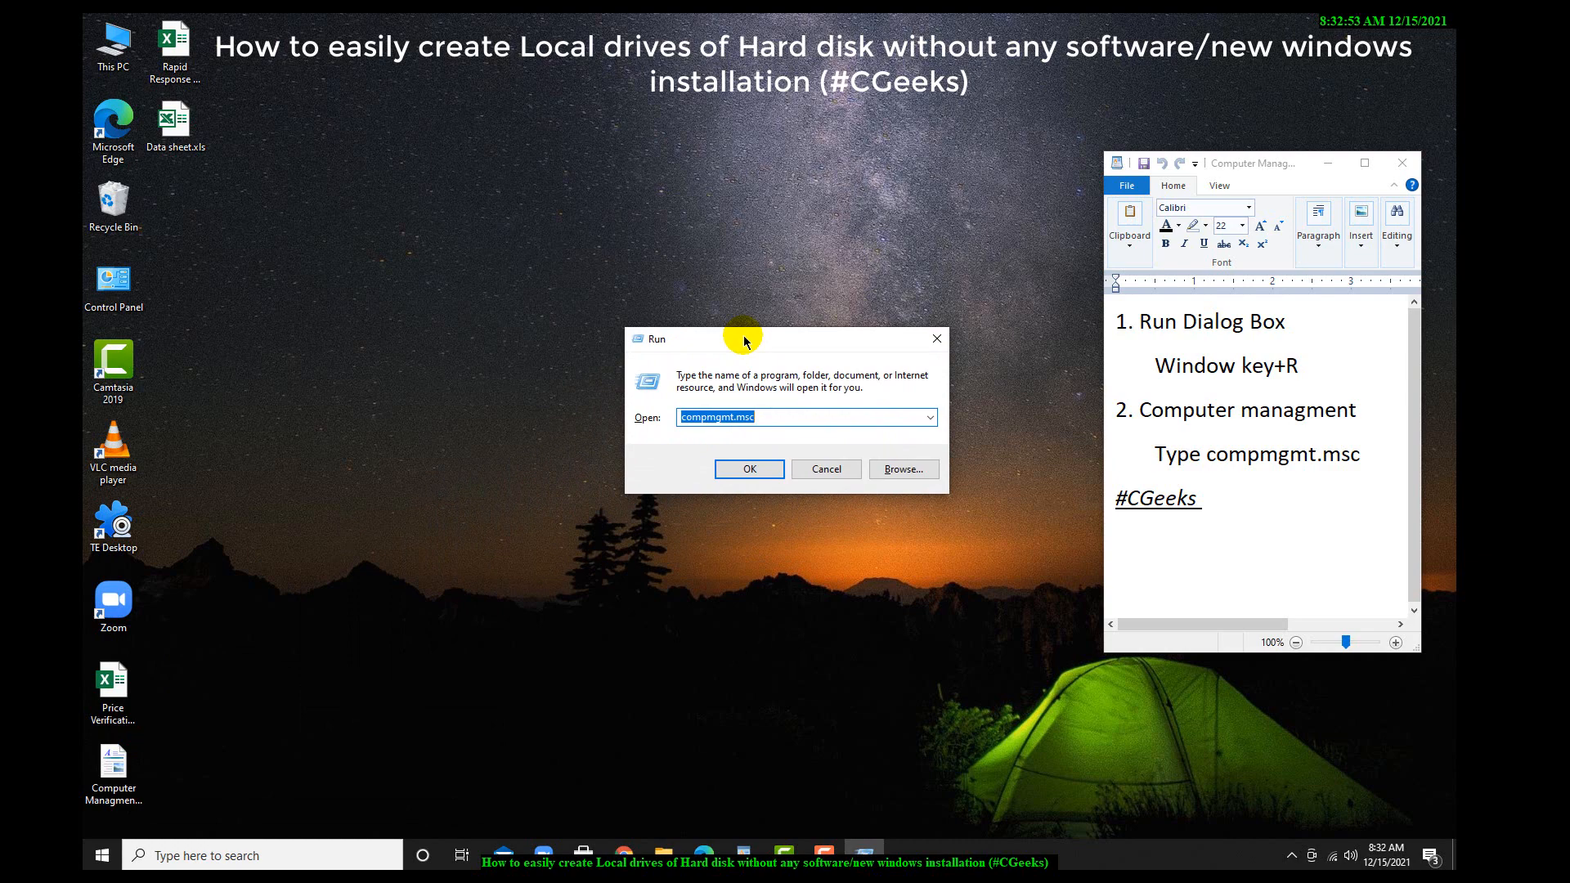
Launch Computer Management with the command compmgmt.msc and open Disk Management under Storage
{"action": "type", "text": "com"}
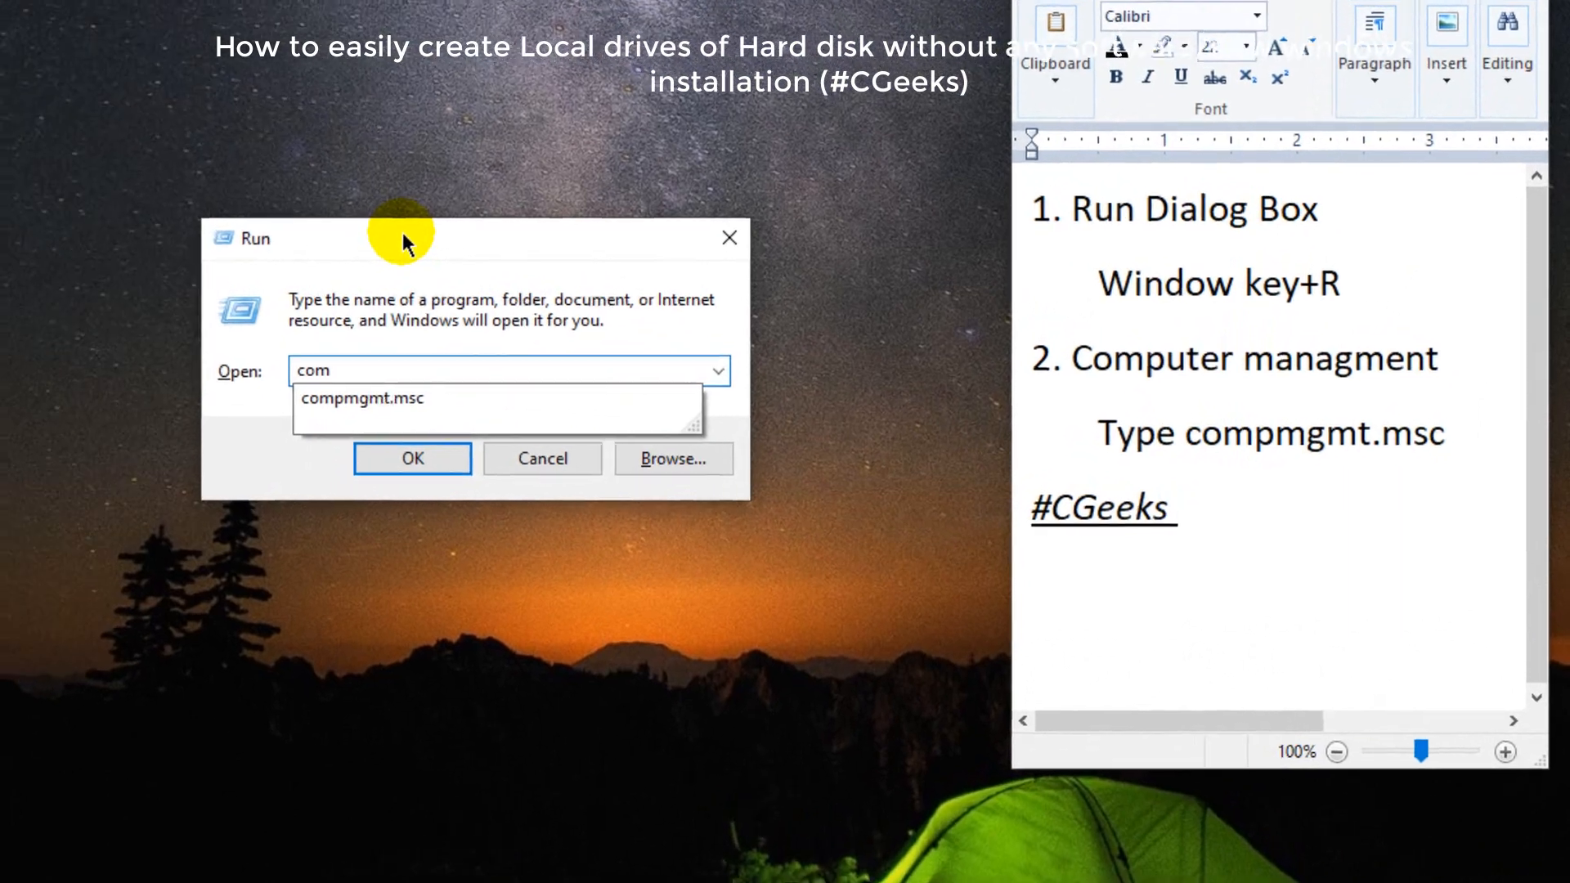
{"action": "type", "text": "pmgm"}
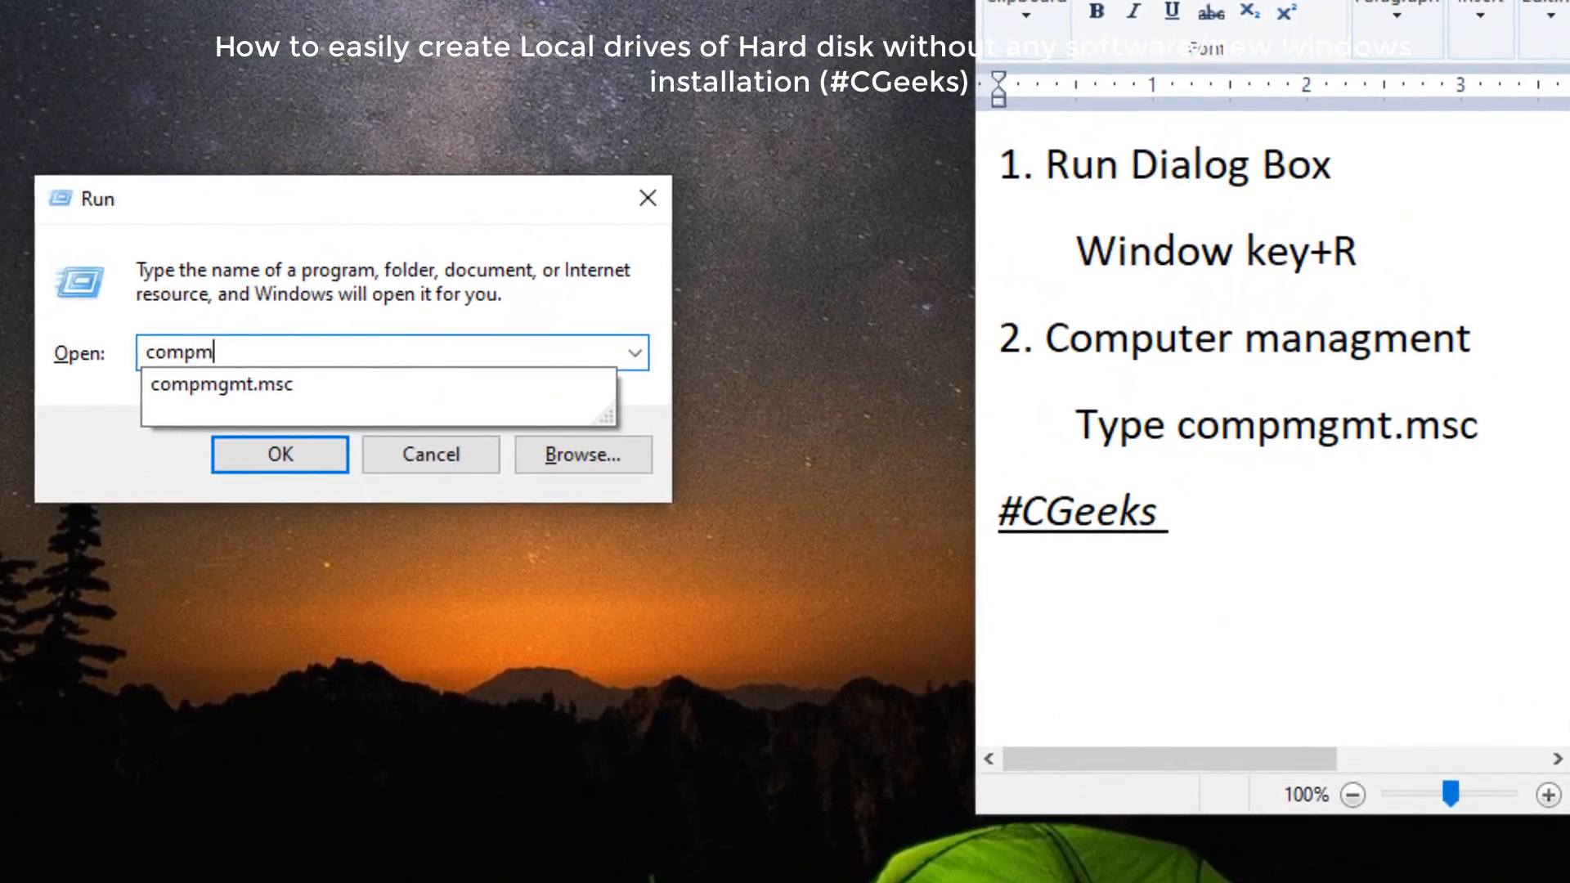
{"action": "type", "text": "t.msc"}
{"action": "key", "text": "Return"}
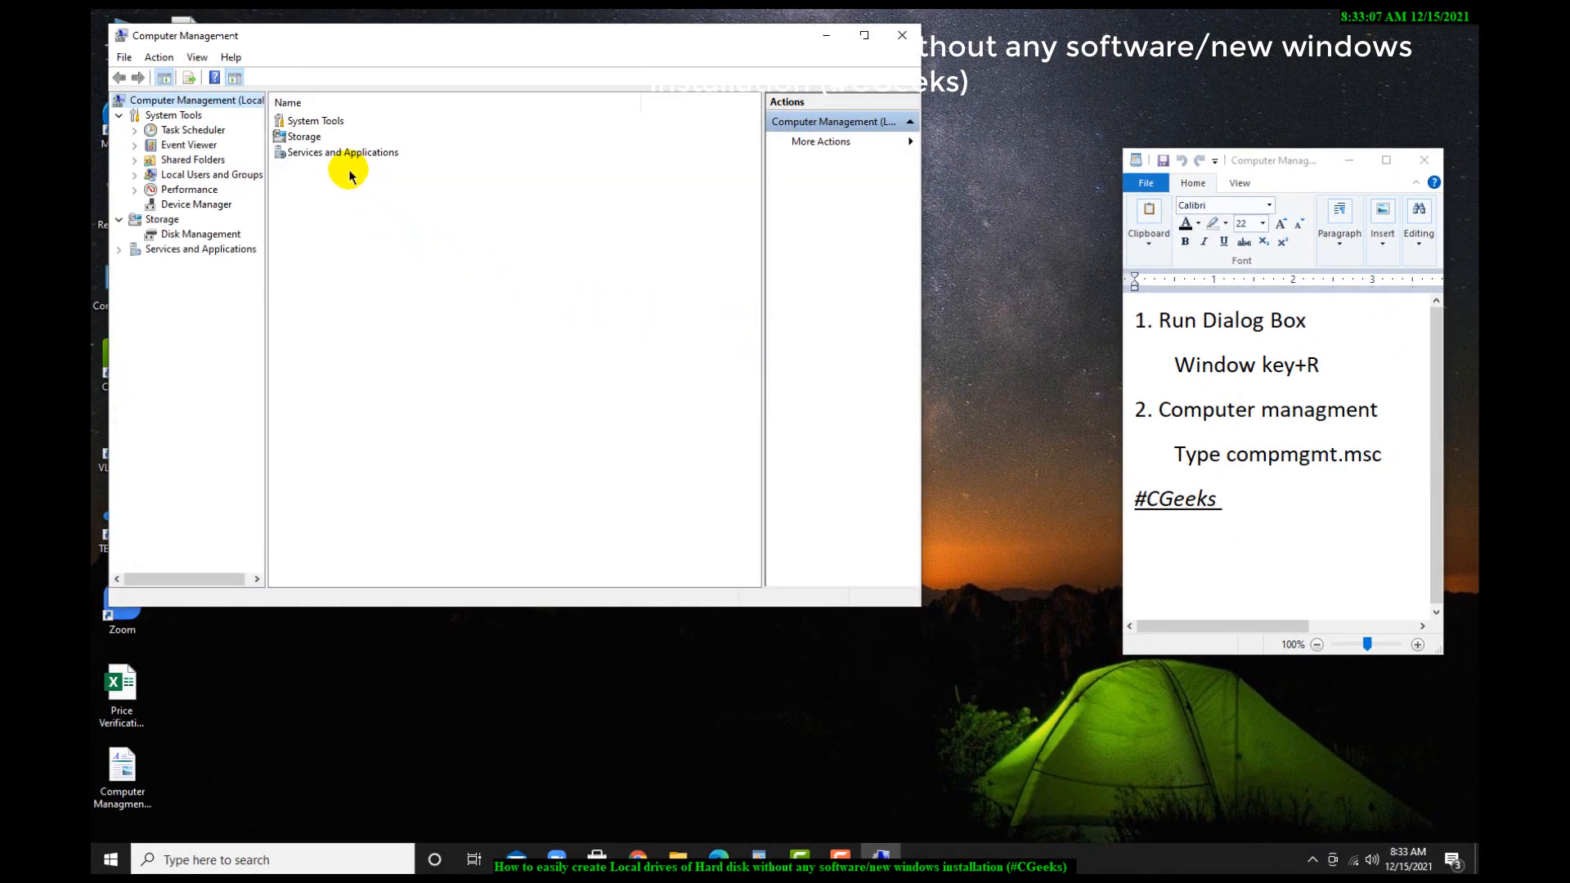
{"action": "double_click", "coordinate": [309, 136]}
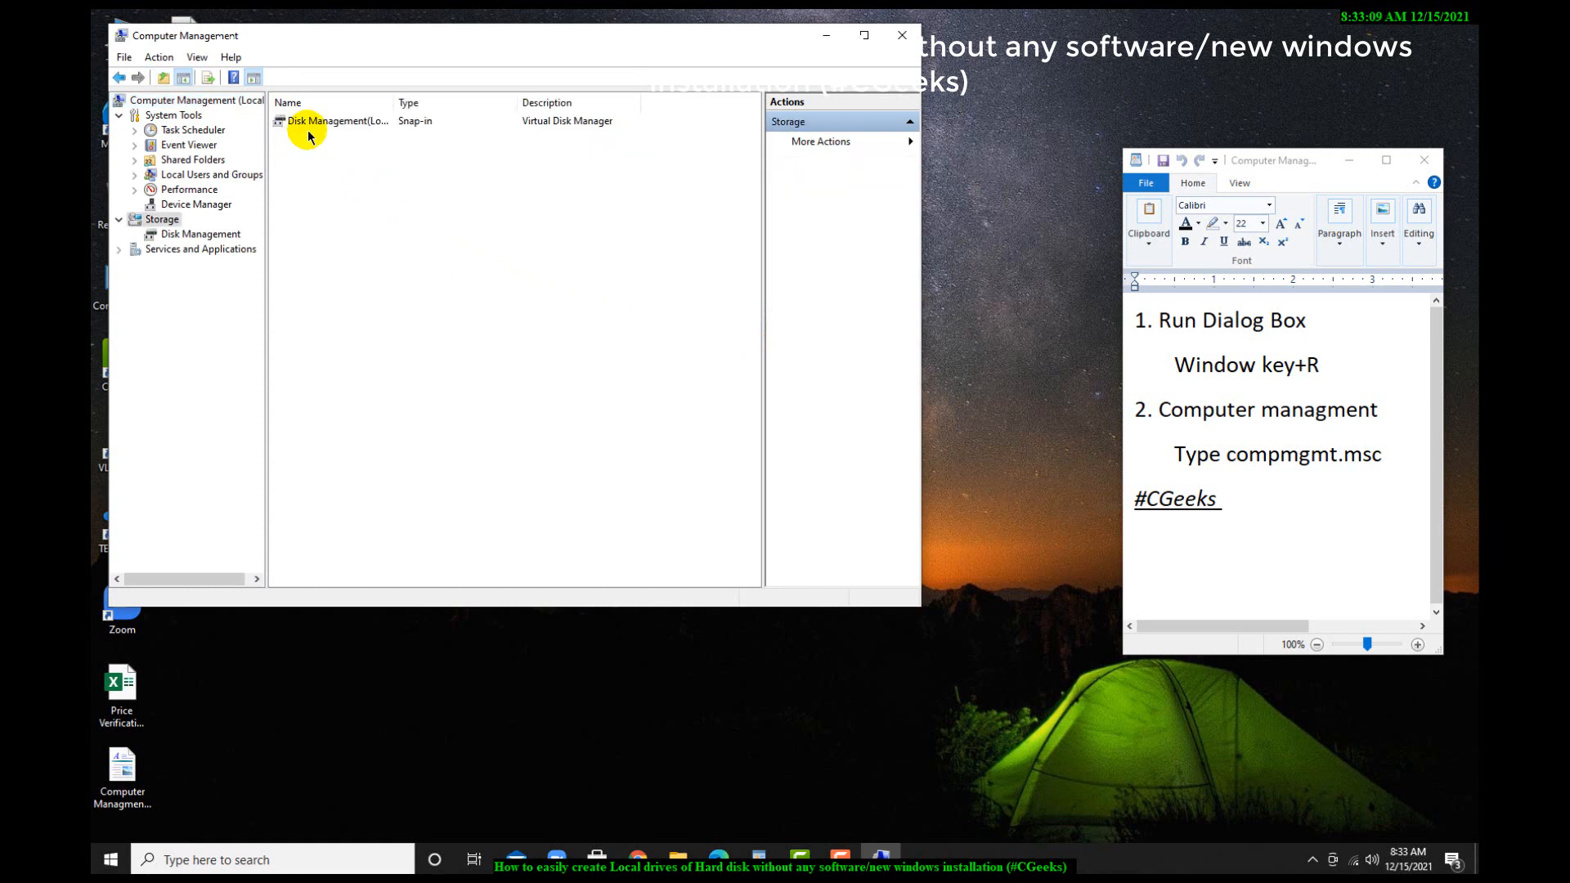
{"action": "double_click", "coordinate": [311, 125]}
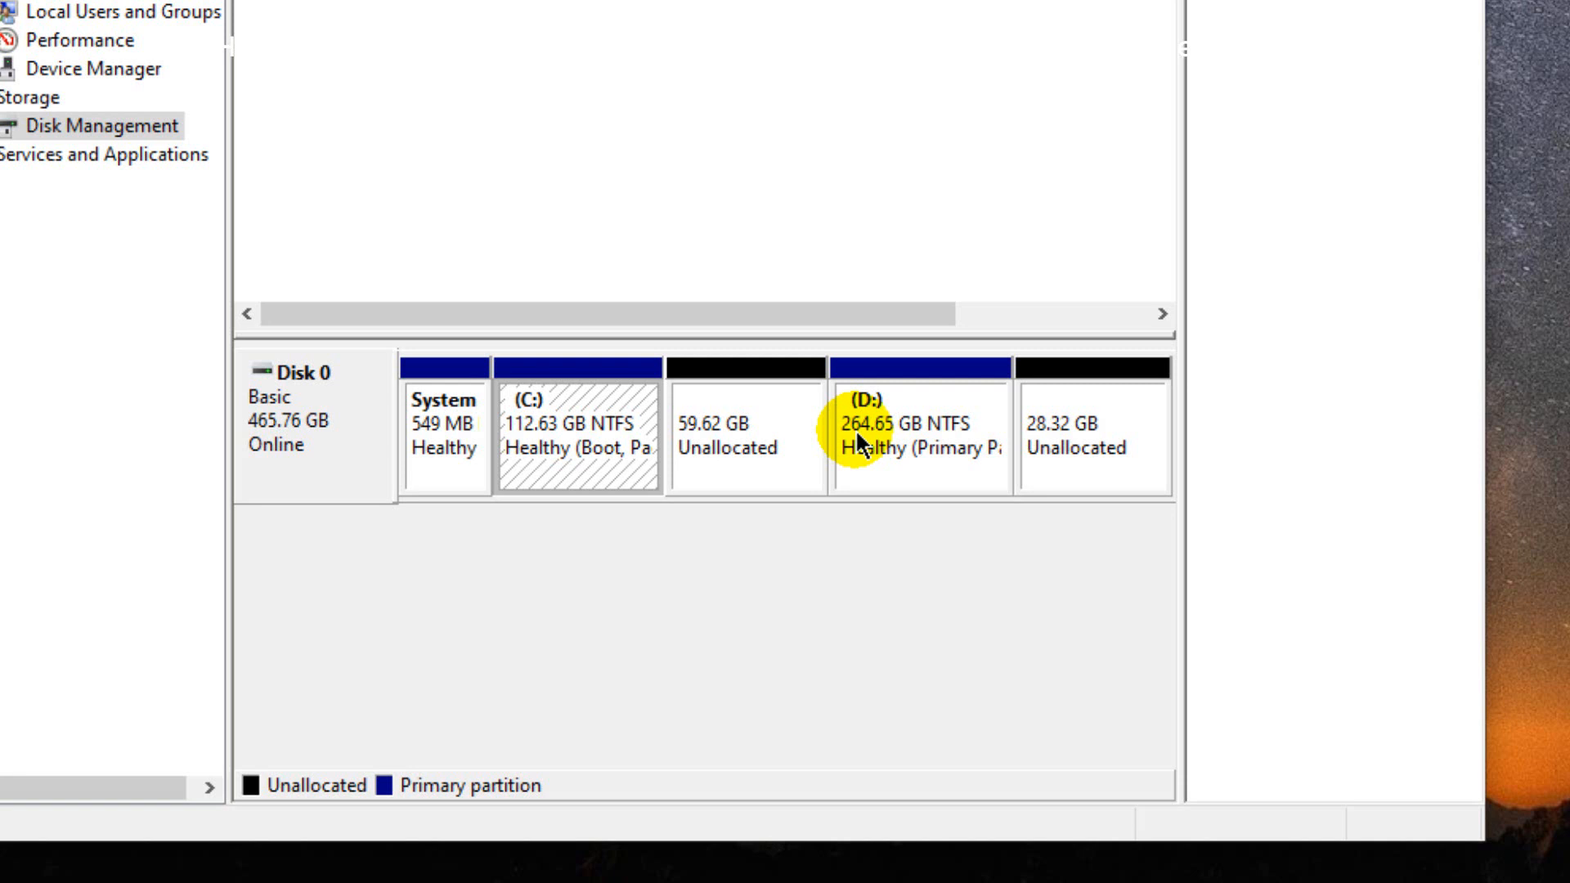
Try out the Shrink Volume command on drive D: with 60000 MB as the amount to shrink, and cancel it
{"action": "right_click", "coordinate": [890, 405]}
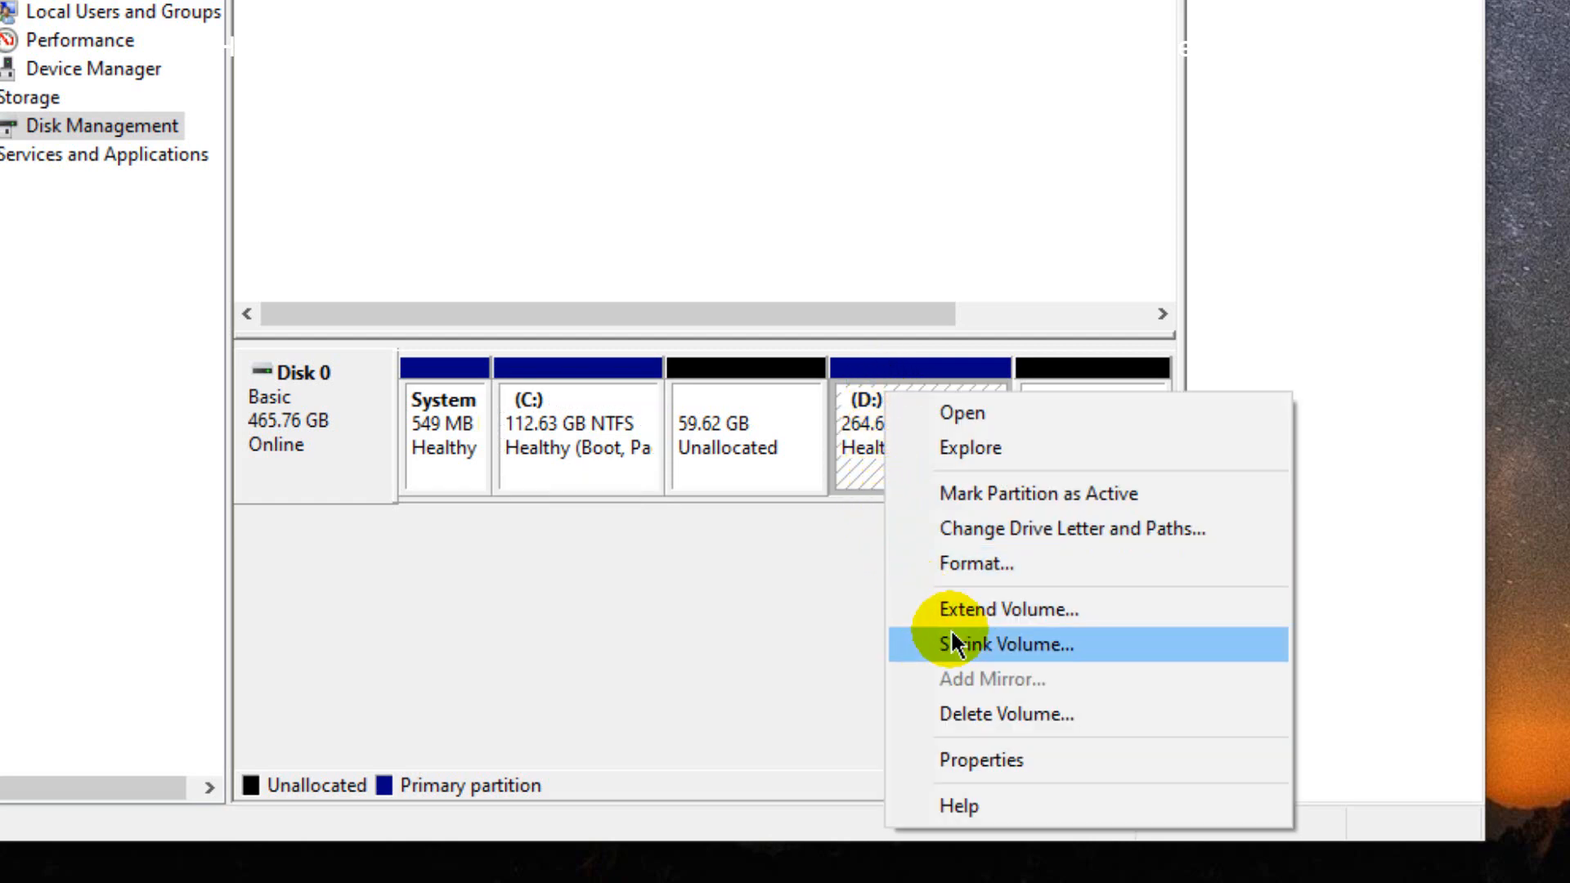
{"action": "left_click", "coordinate": [662, 620]}
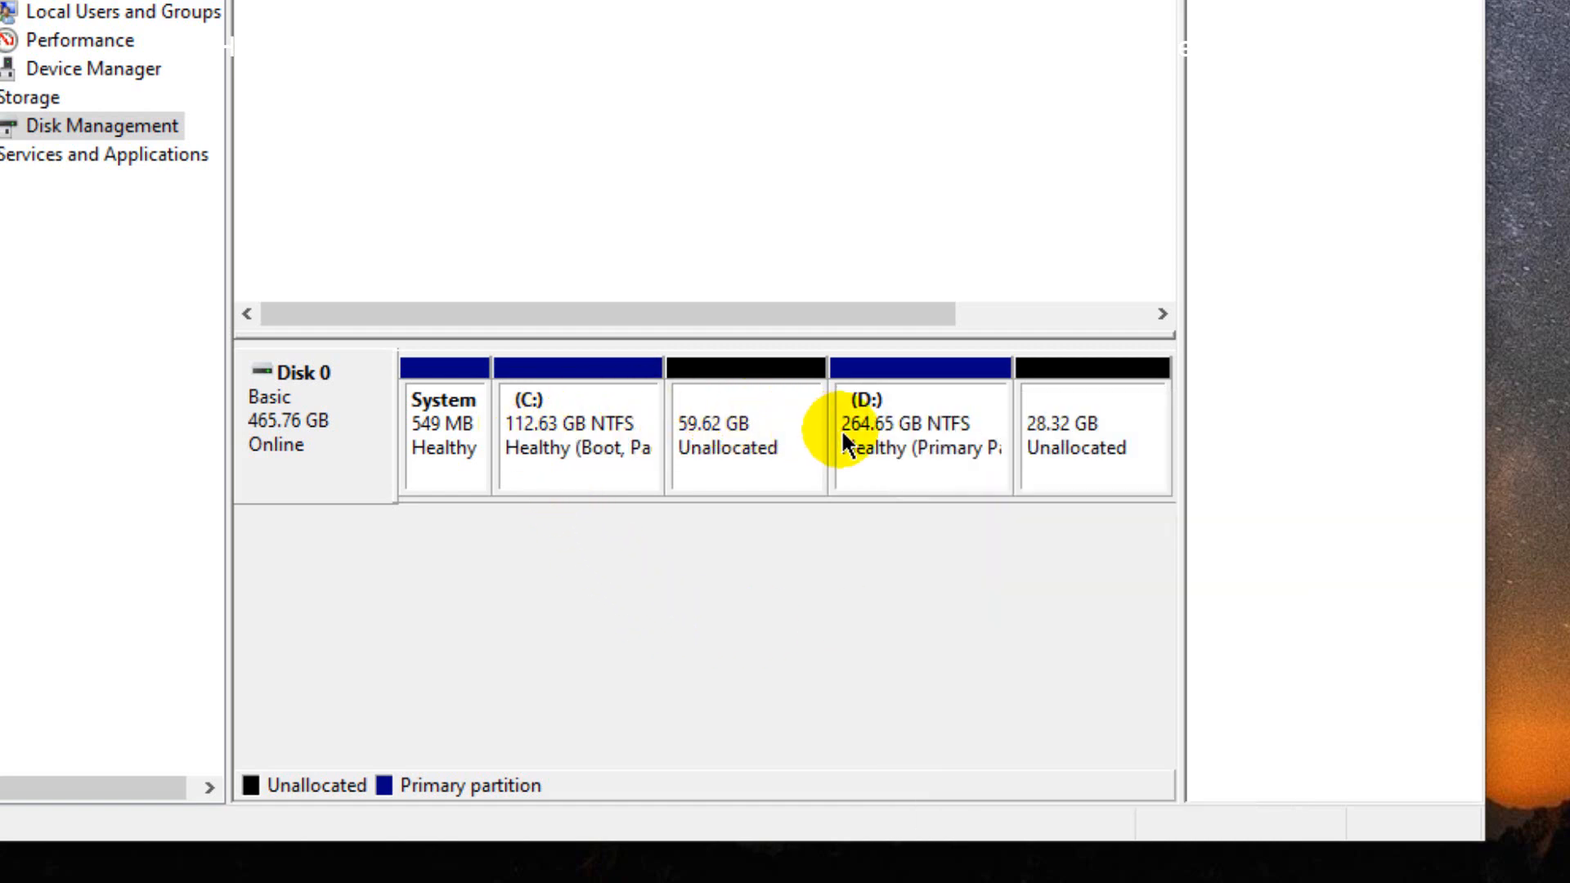
{"action": "right_click", "coordinate": [878, 425]}
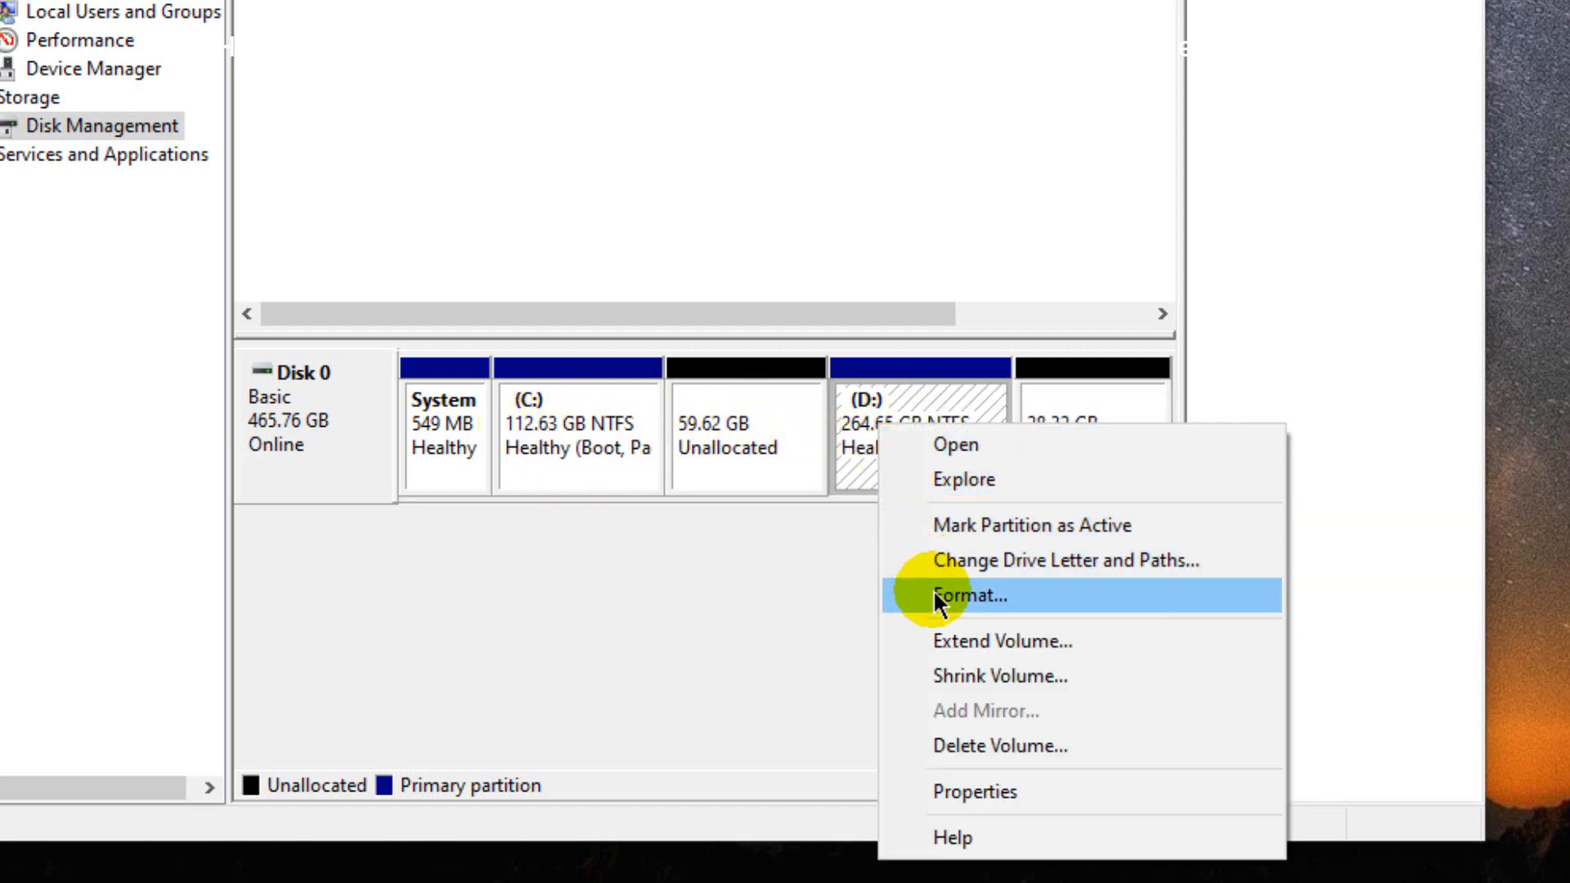
{"action": "left_click", "coordinate": [953, 677]}
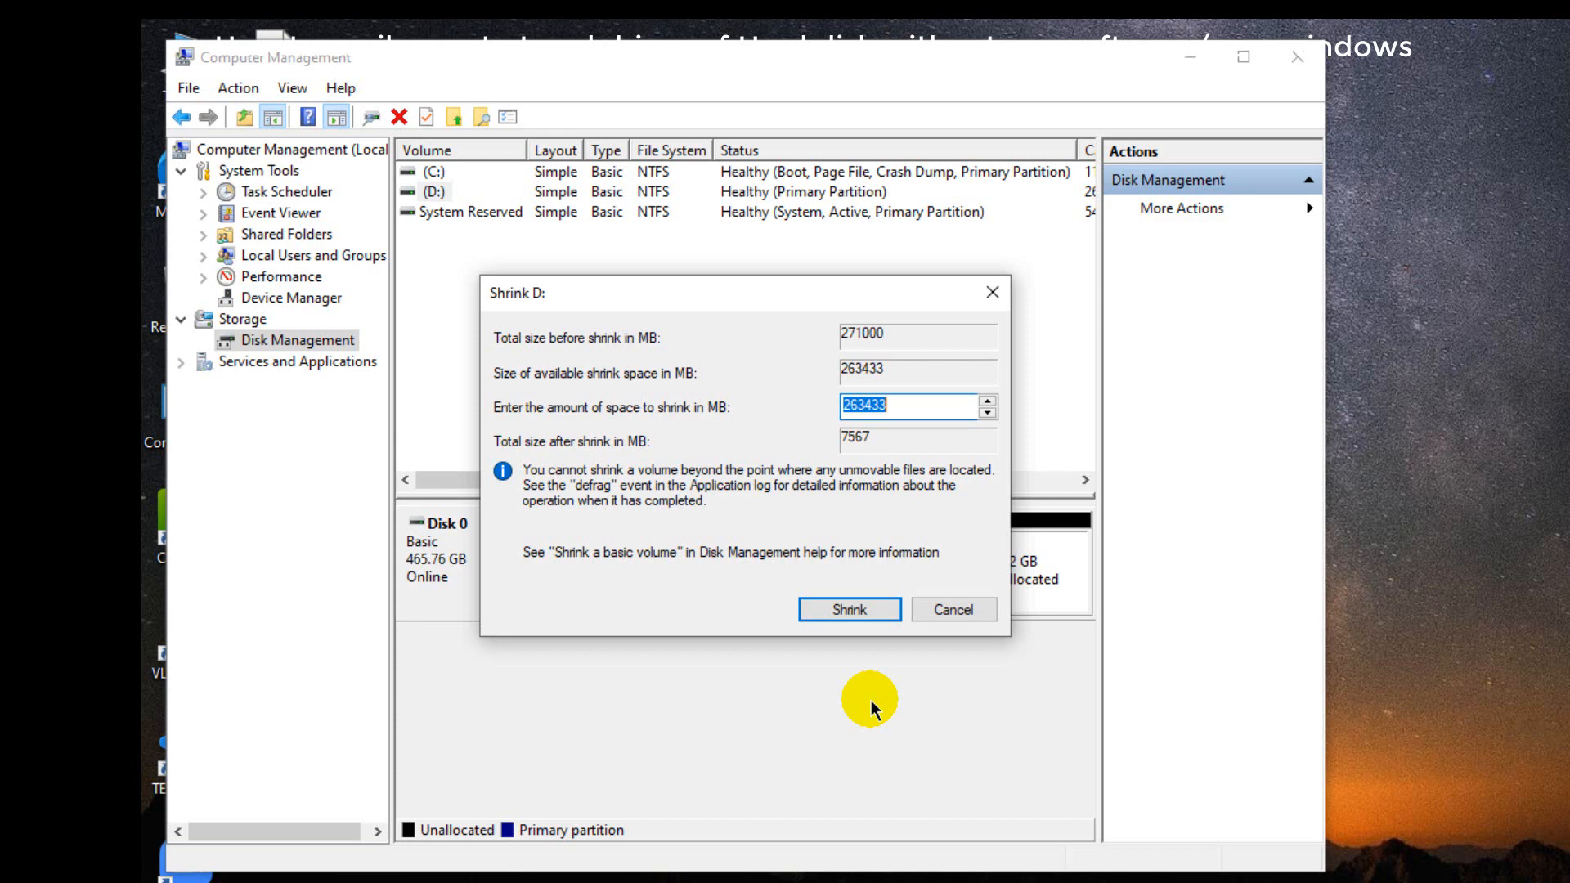
{"action": "type", "text": "6000"}
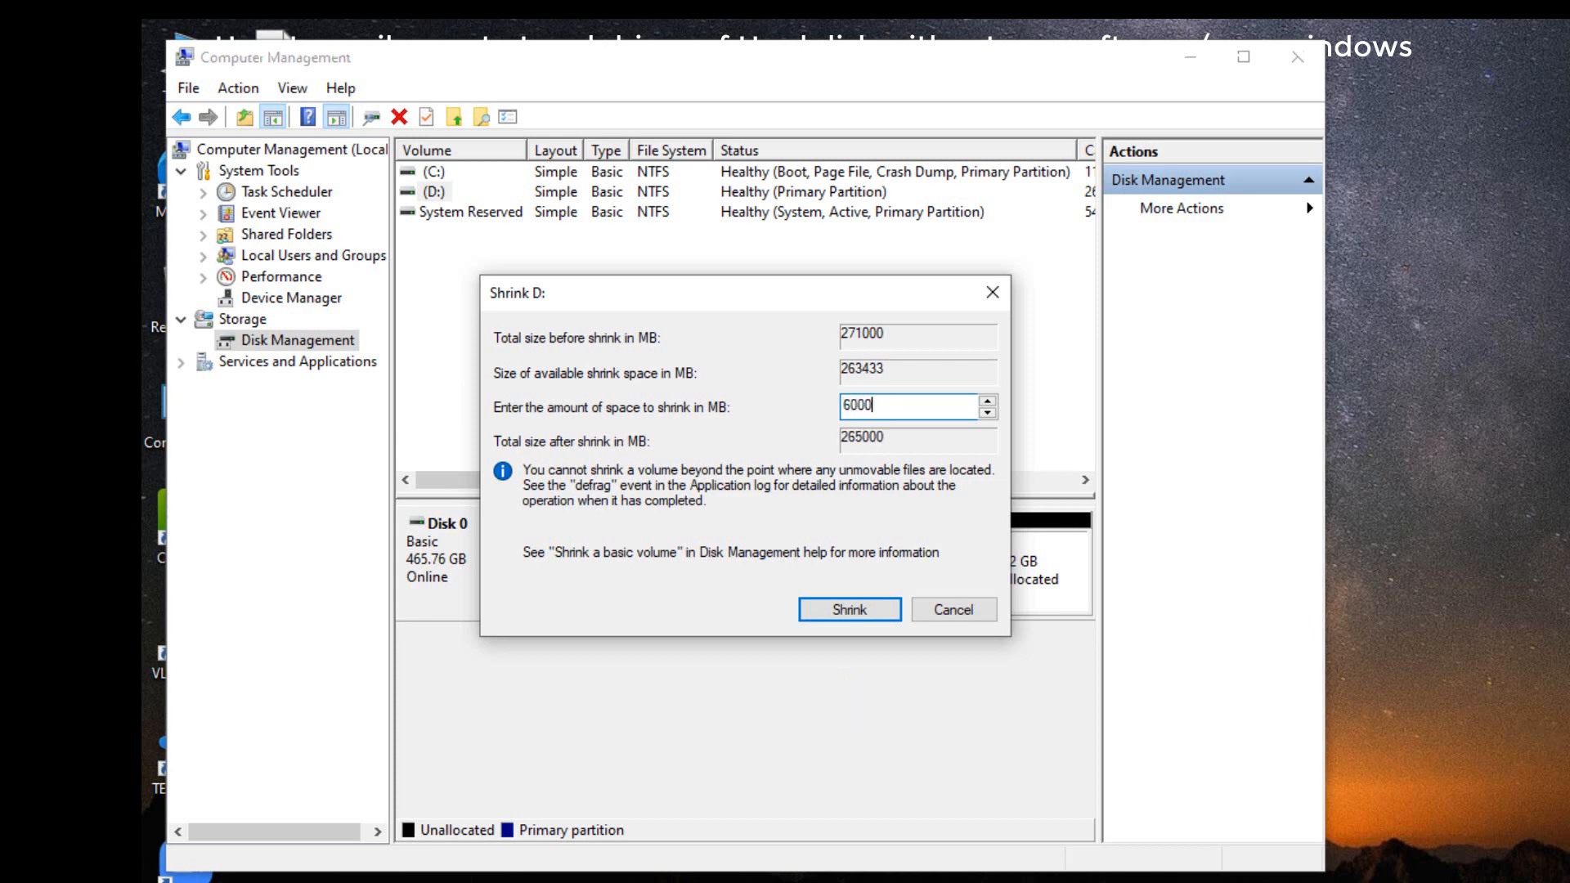
{"action": "type", "text": "0"}
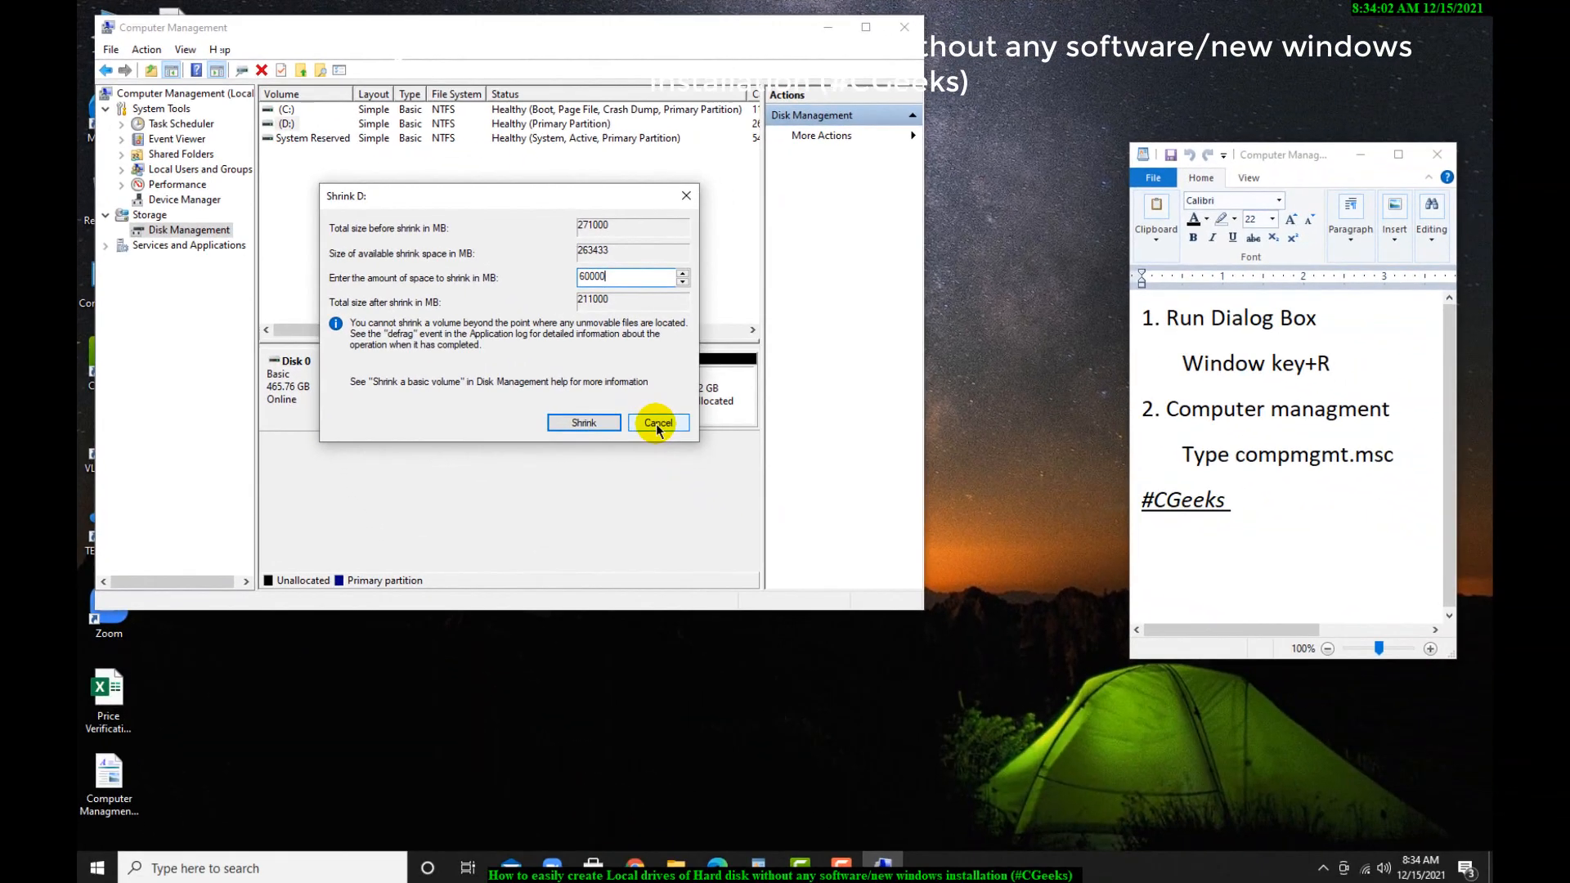
{"action": "left_click", "coordinate": [657, 424]}
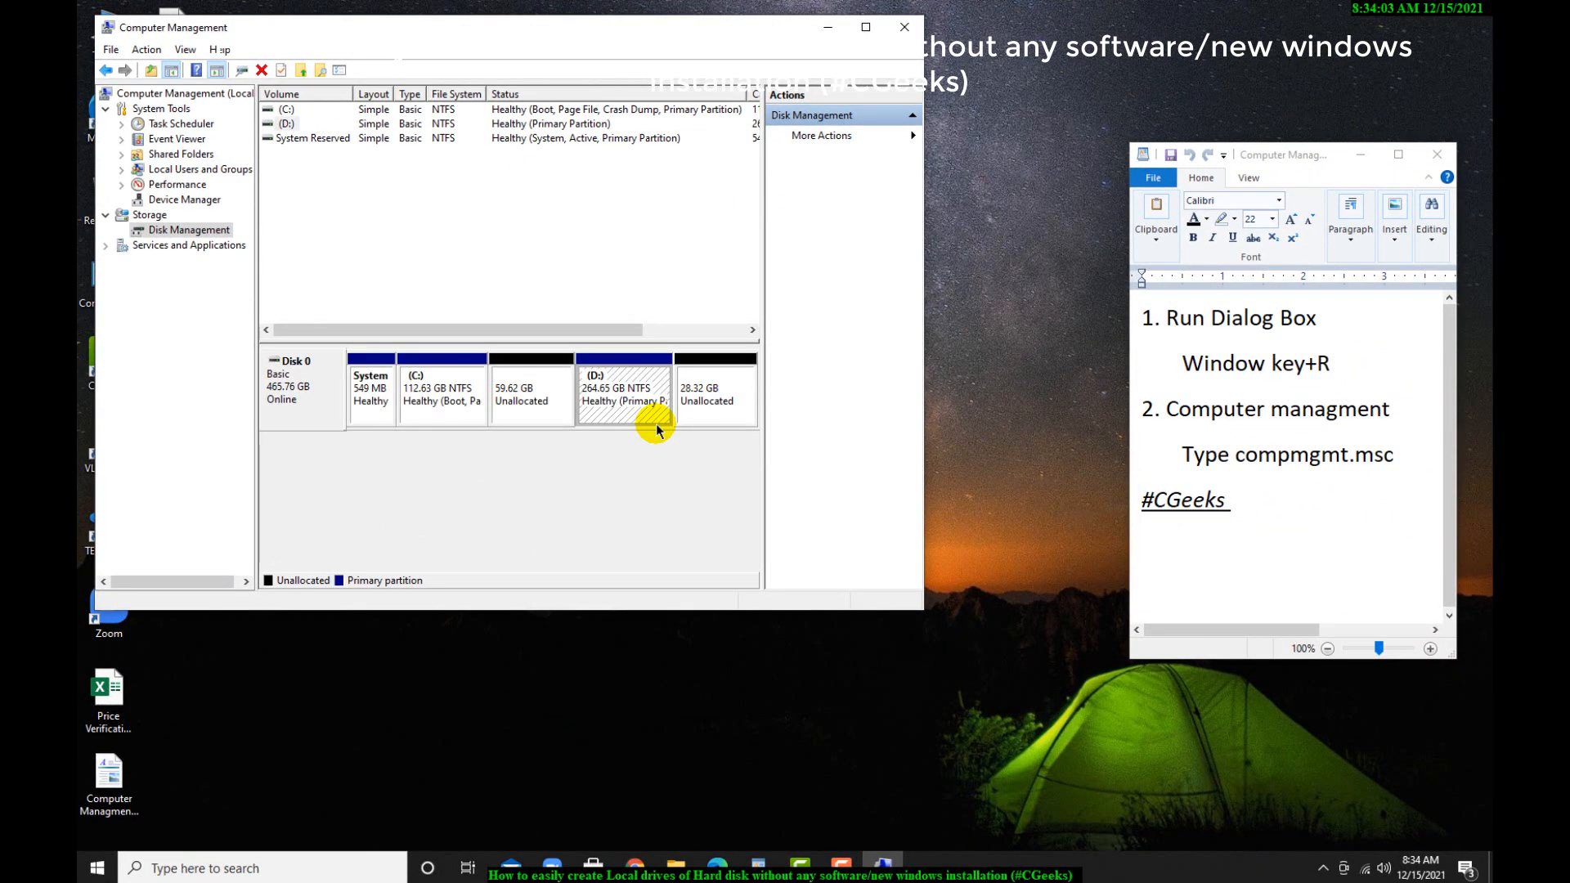
Start a new simple volume on the 59.62 GB unallocated space, using the full 61053 MB as its size
{"action": "left_click", "coordinate": [526, 399]}
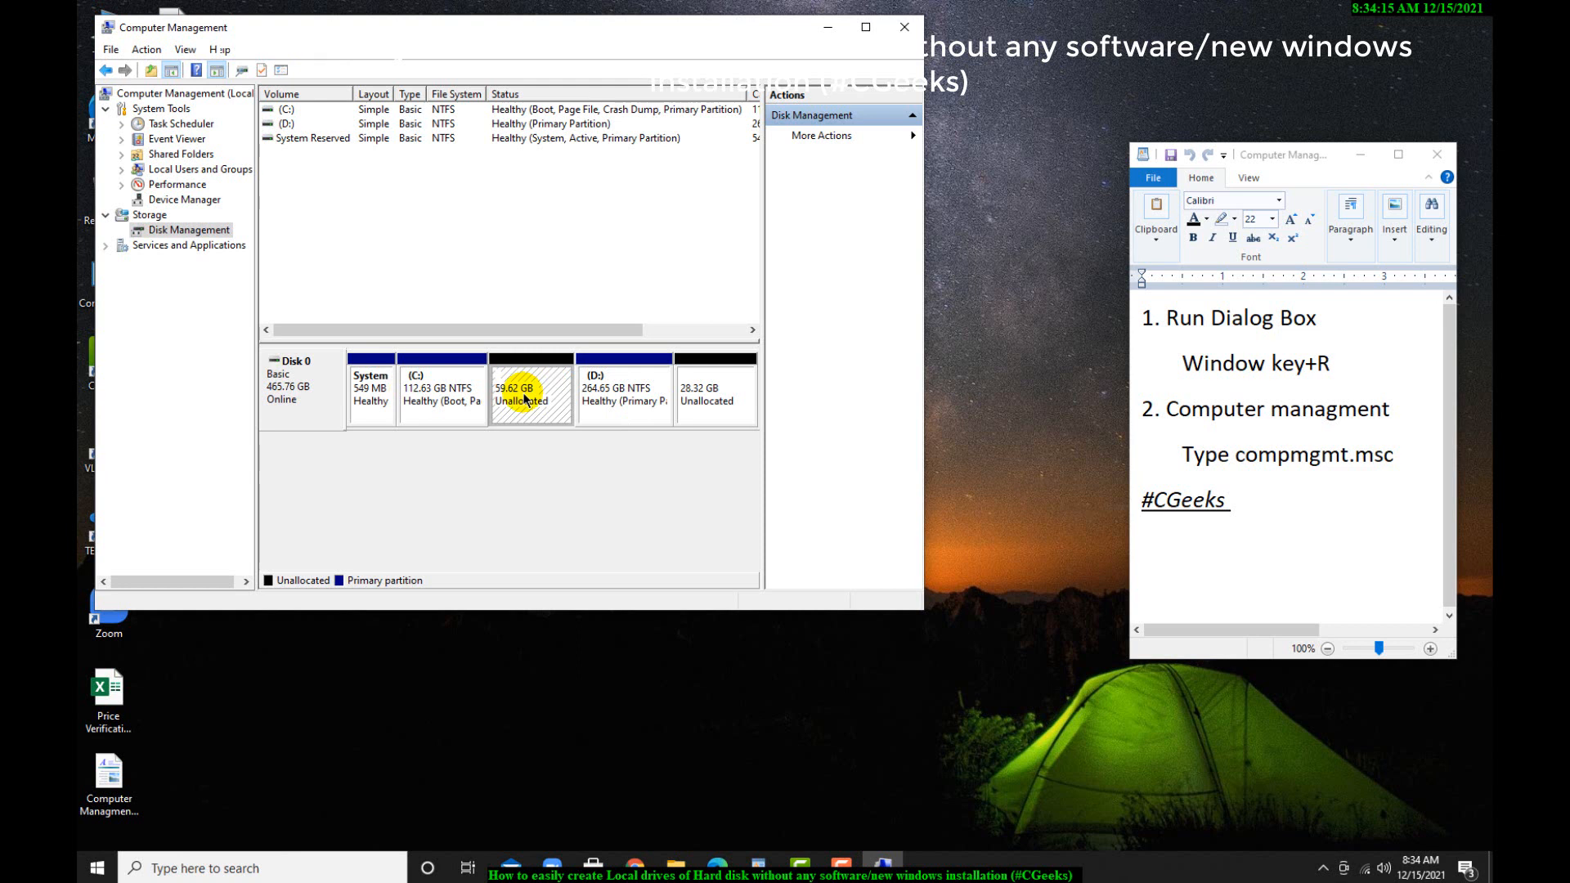
{"action": "right_click", "coordinate": [525, 399]}
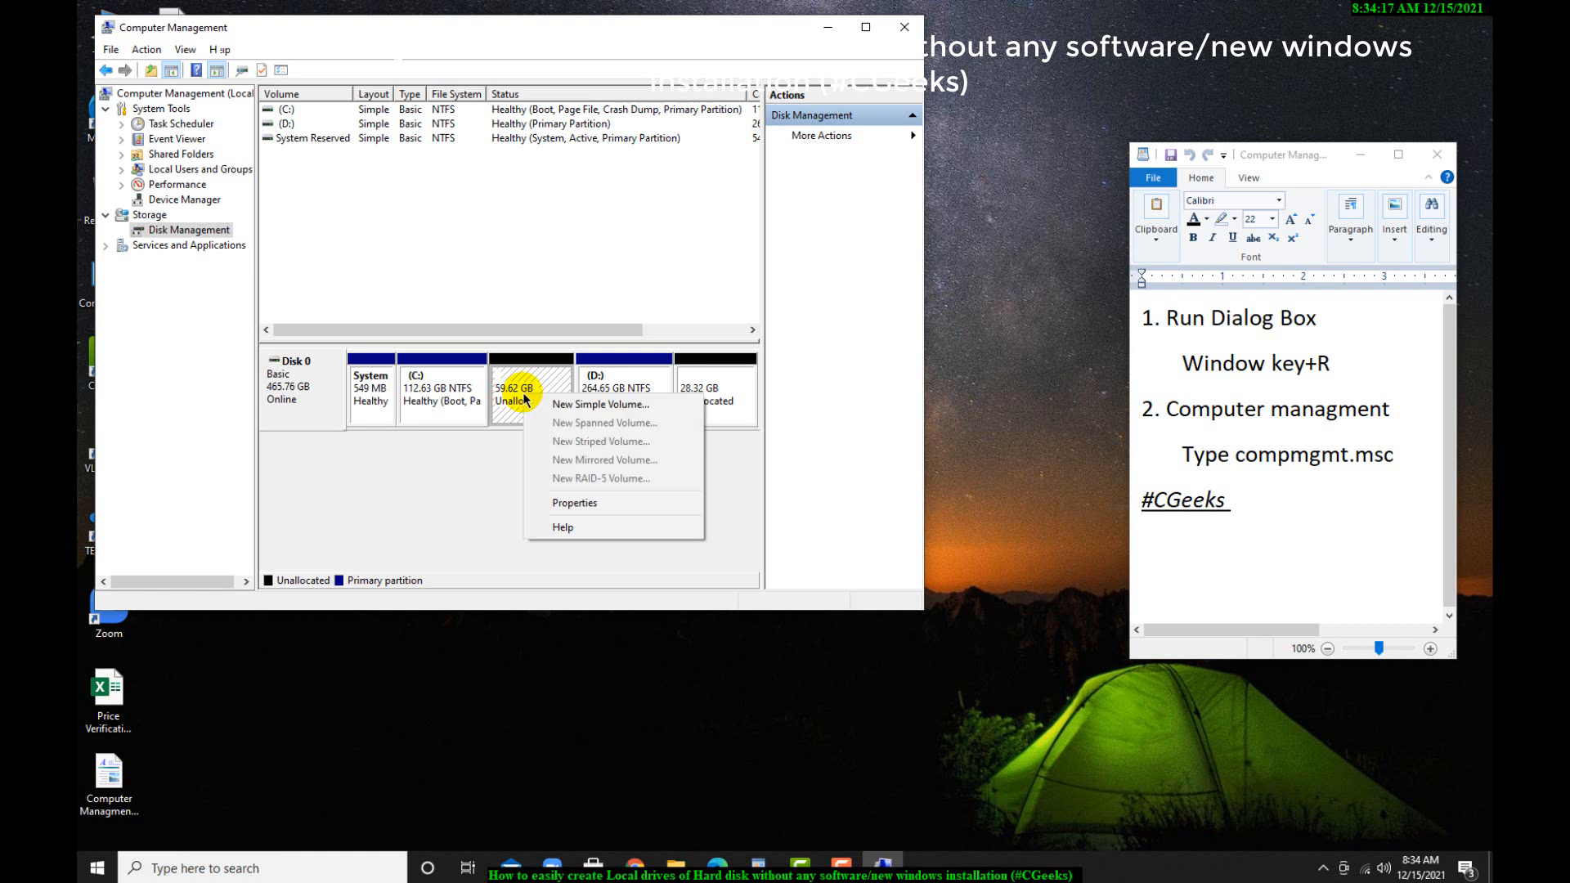
{"action": "left_click", "coordinate": [565, 407]}
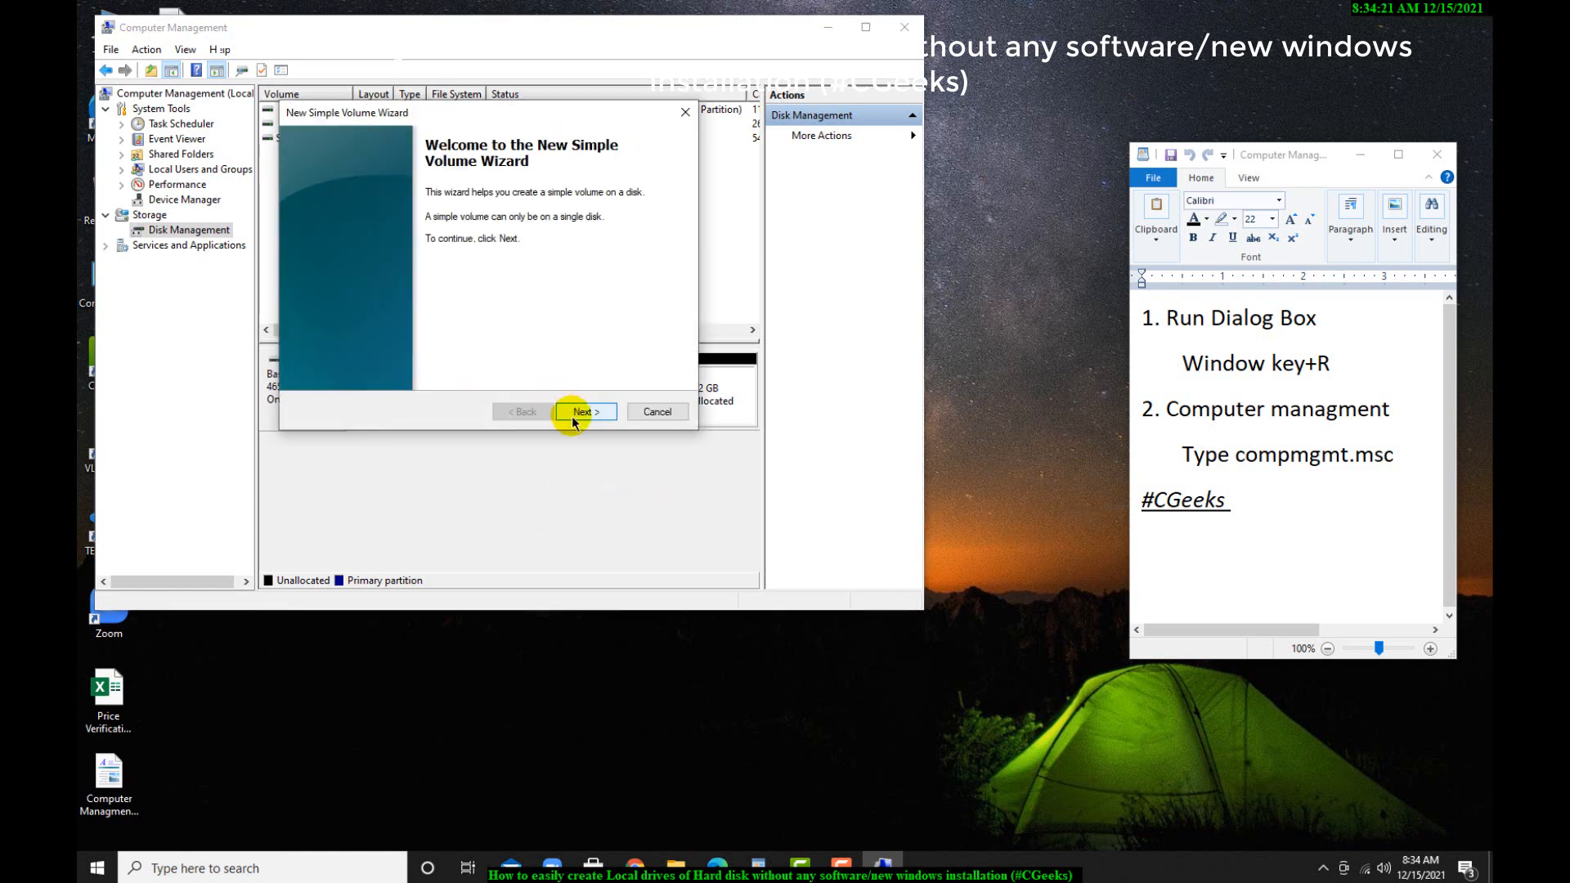
{"action": "left_click", "coordinate": [572, 409]}
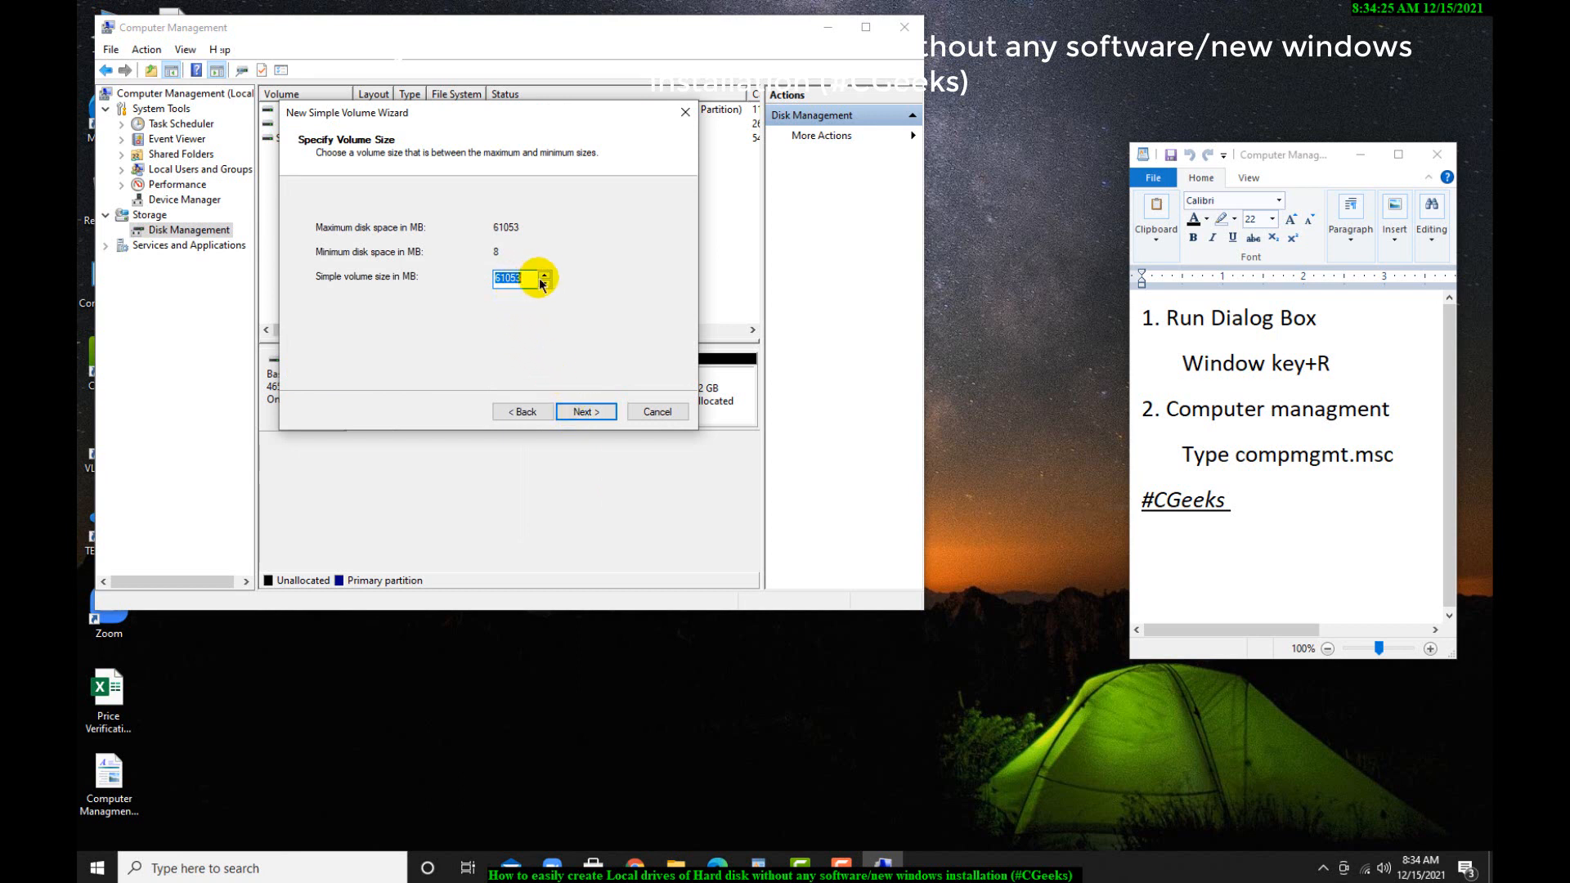
{"action": "left_click", "coordinate": [578, 413]}
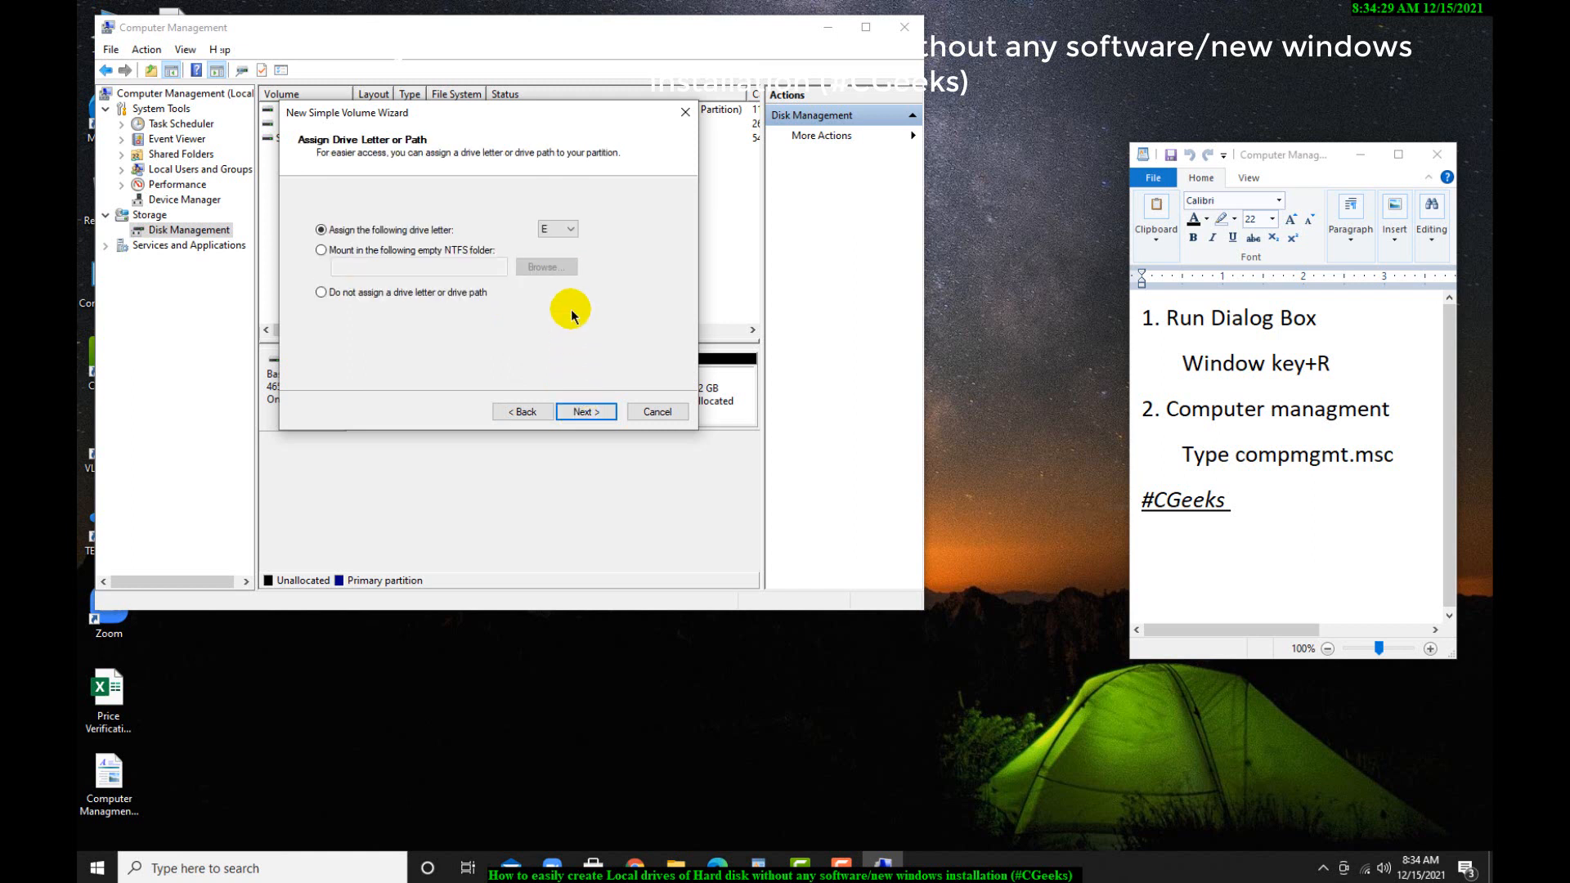
Assign drive letter G to the new volume and continue to the format settings
{"action": "left_click", "coordinate": [570, 228]}
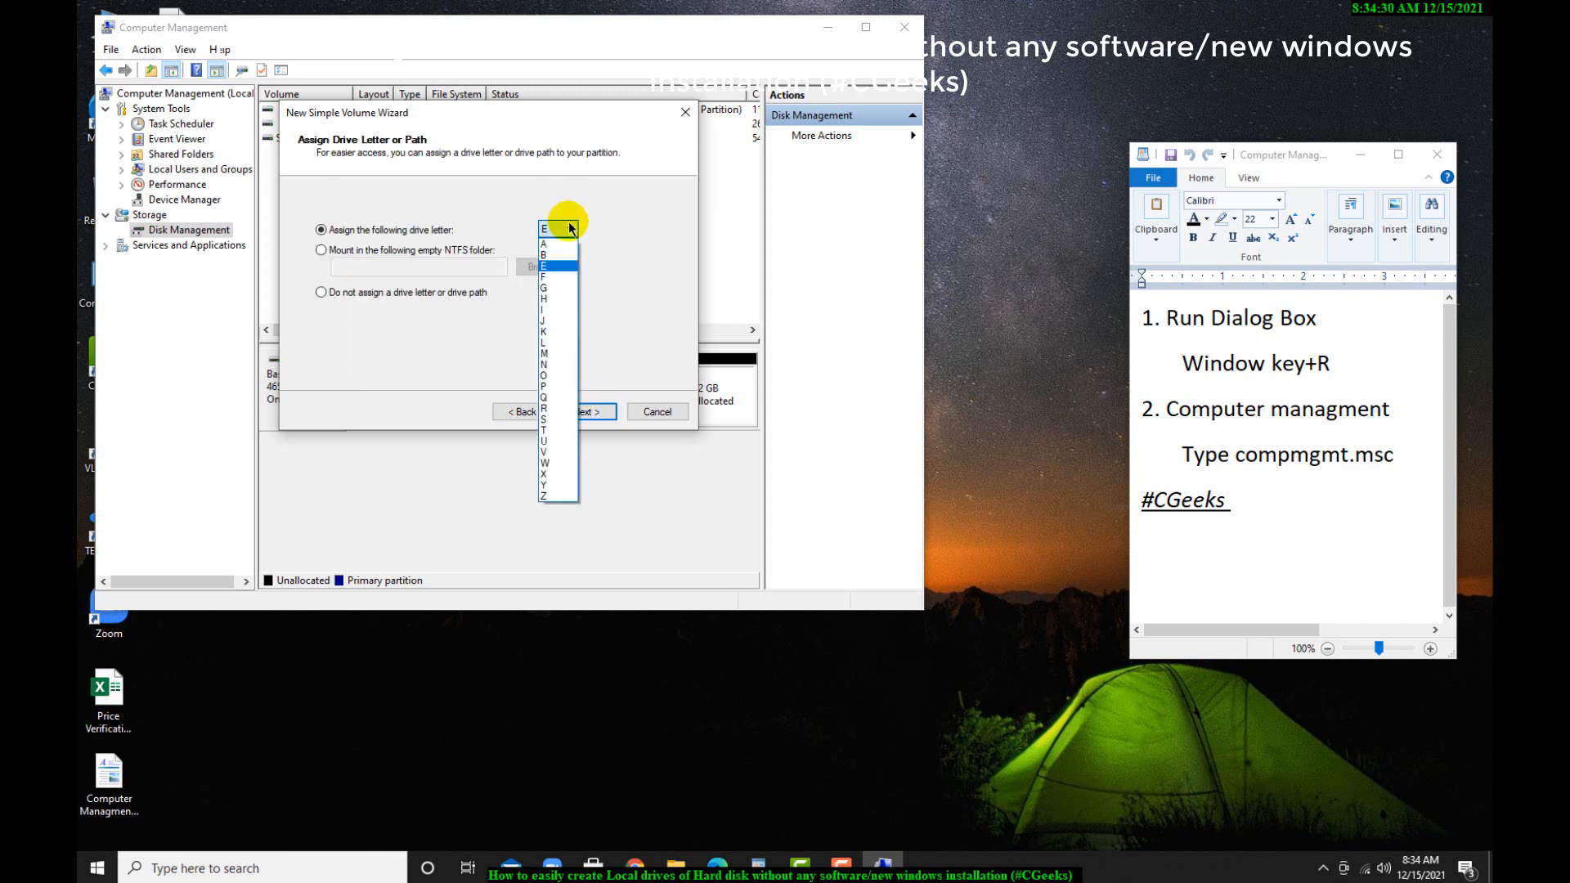
{"action": "left_click", "coordinate": [564, 277]}
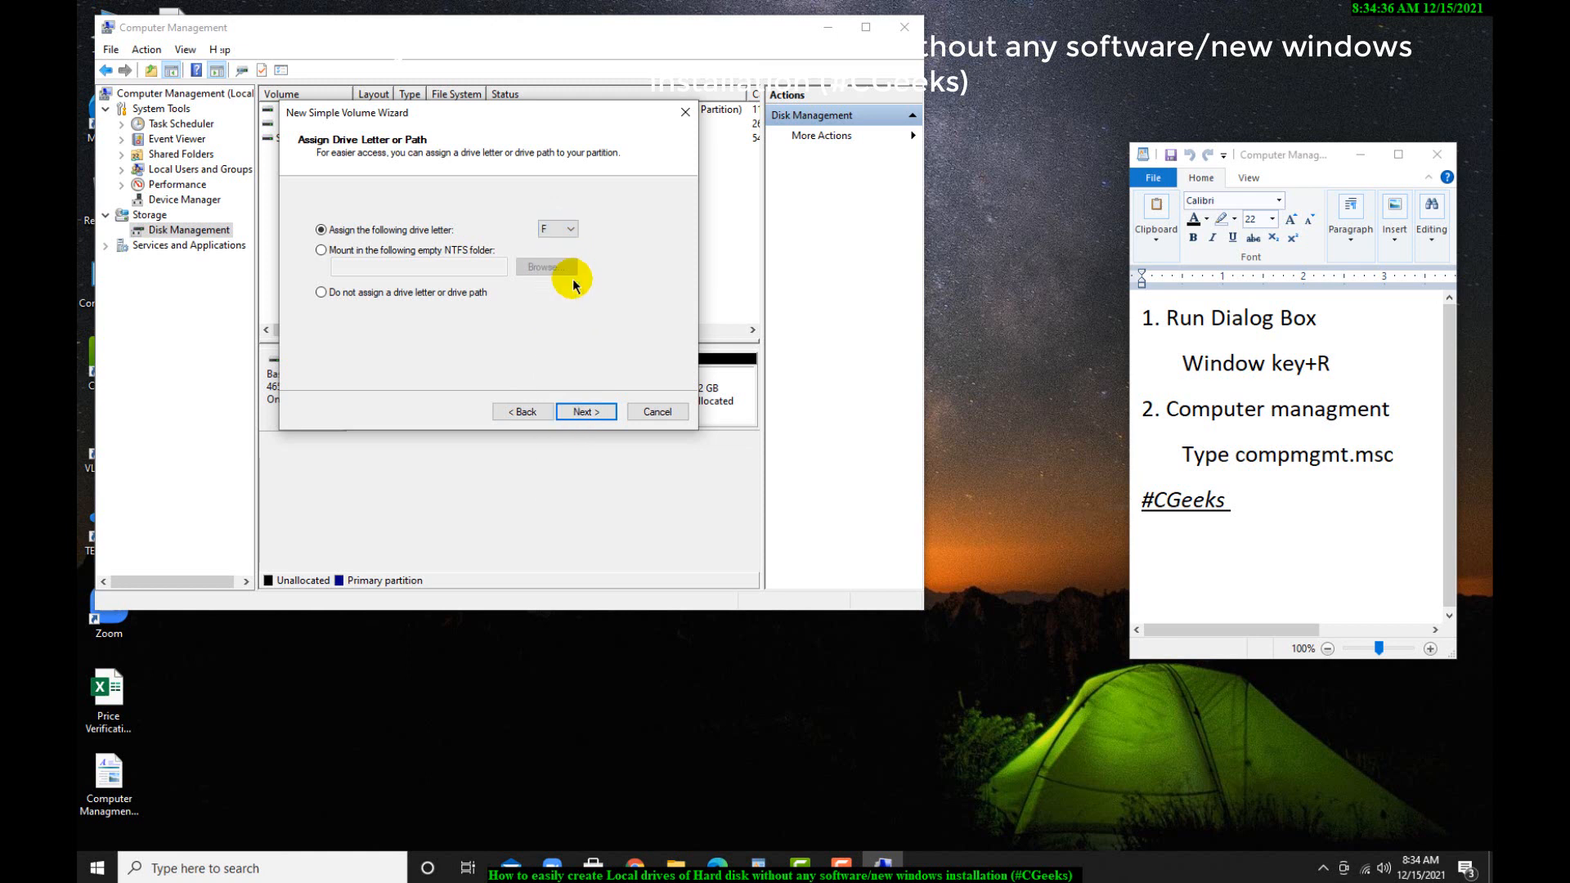
{"action": "left_click", "coordinate": [563, 229]}
{"action": "left_click", "coordinate": [552, 288]}
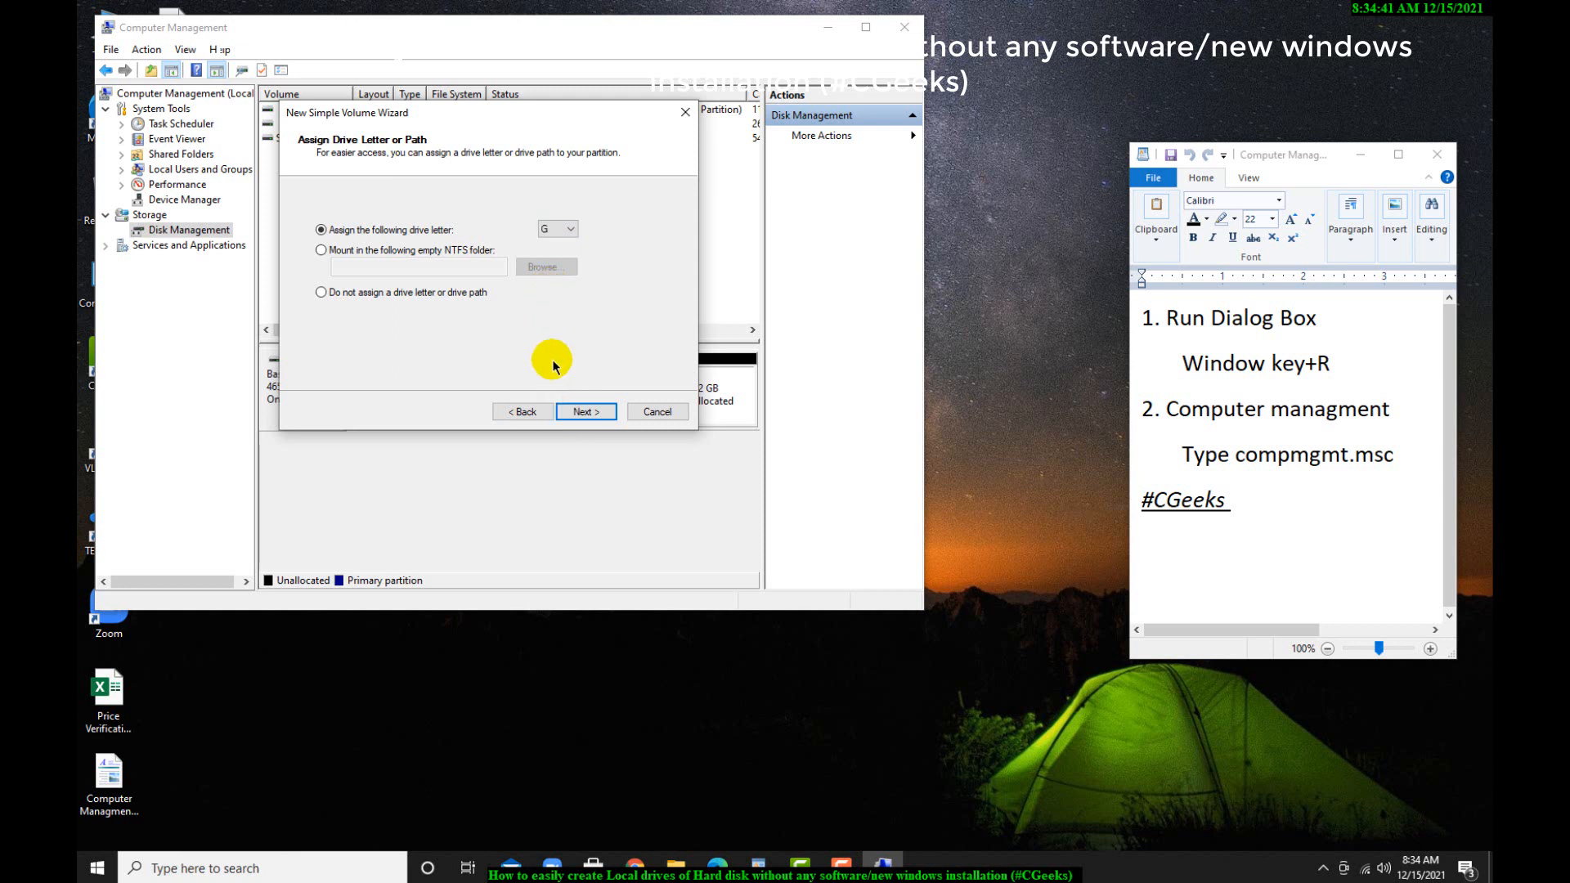
{"action": "left_click", "coordinate": [575, 414]}
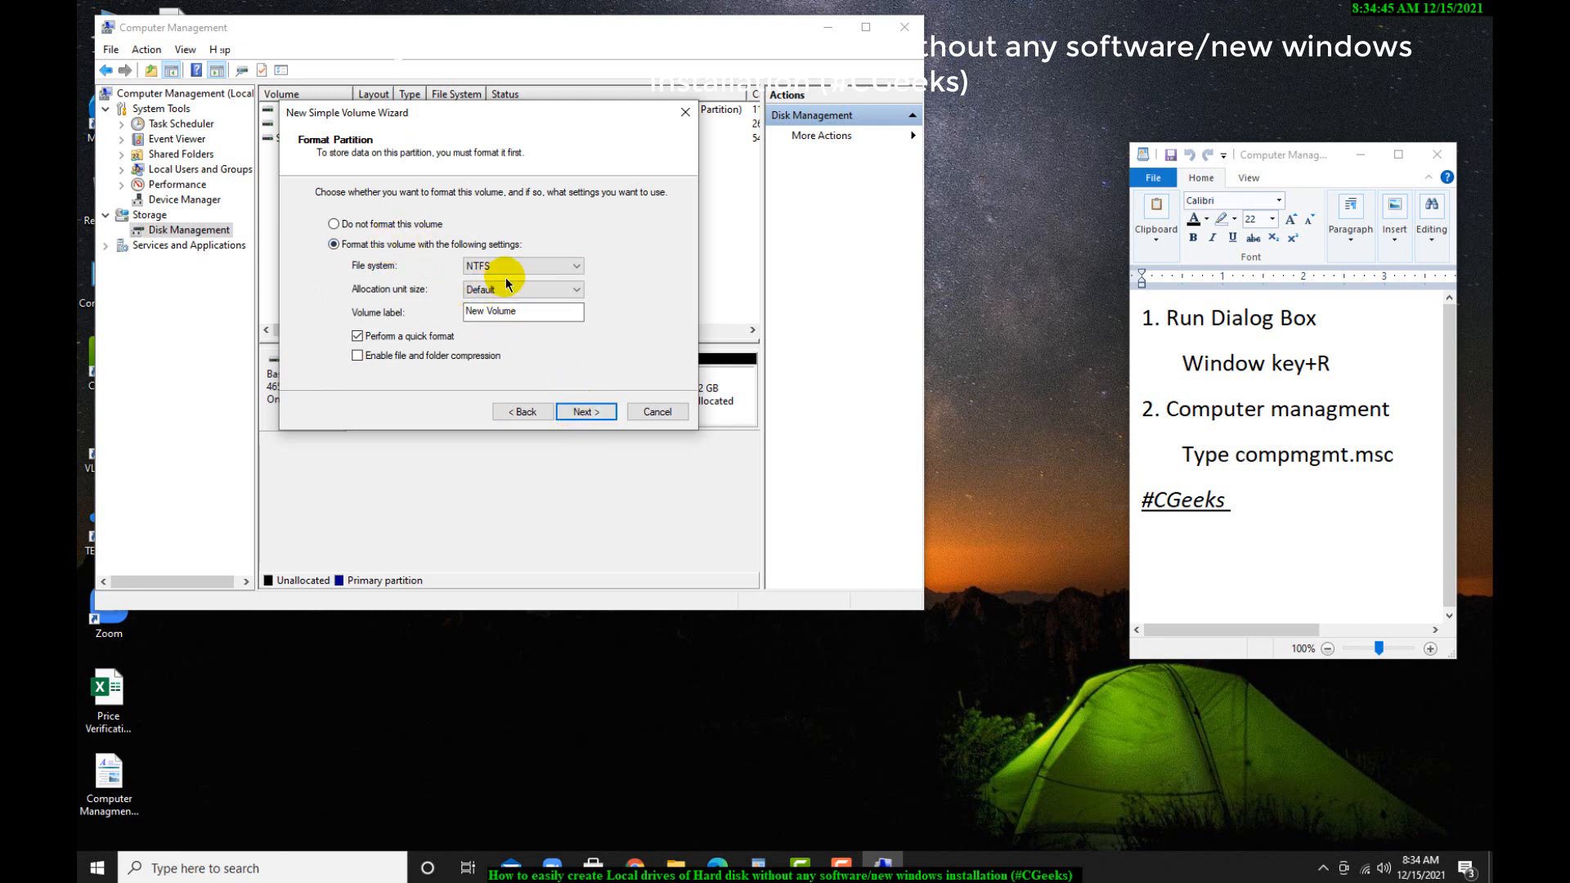
Create the volume with a quick NTFS format, default allocation unit size and the label New Volume, and close Computer Management
{"action": "left_click", "coordinate": [578, 413]}
{"action": "left_click", "coordinate": [585, 412]}
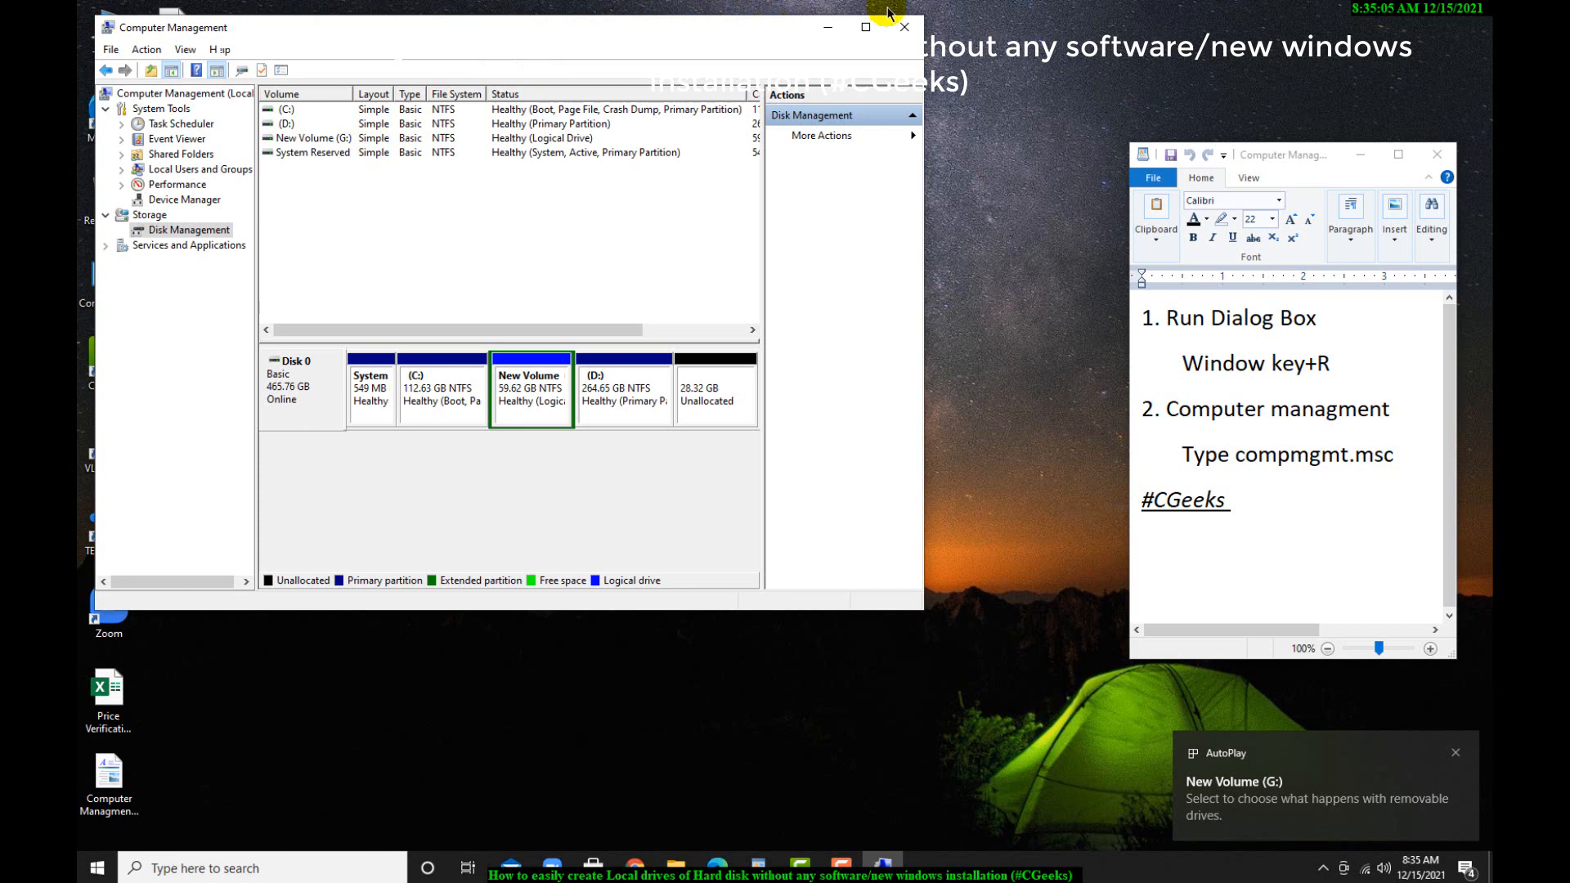
{"action": "left_click", "coordinate": [902, 28]}
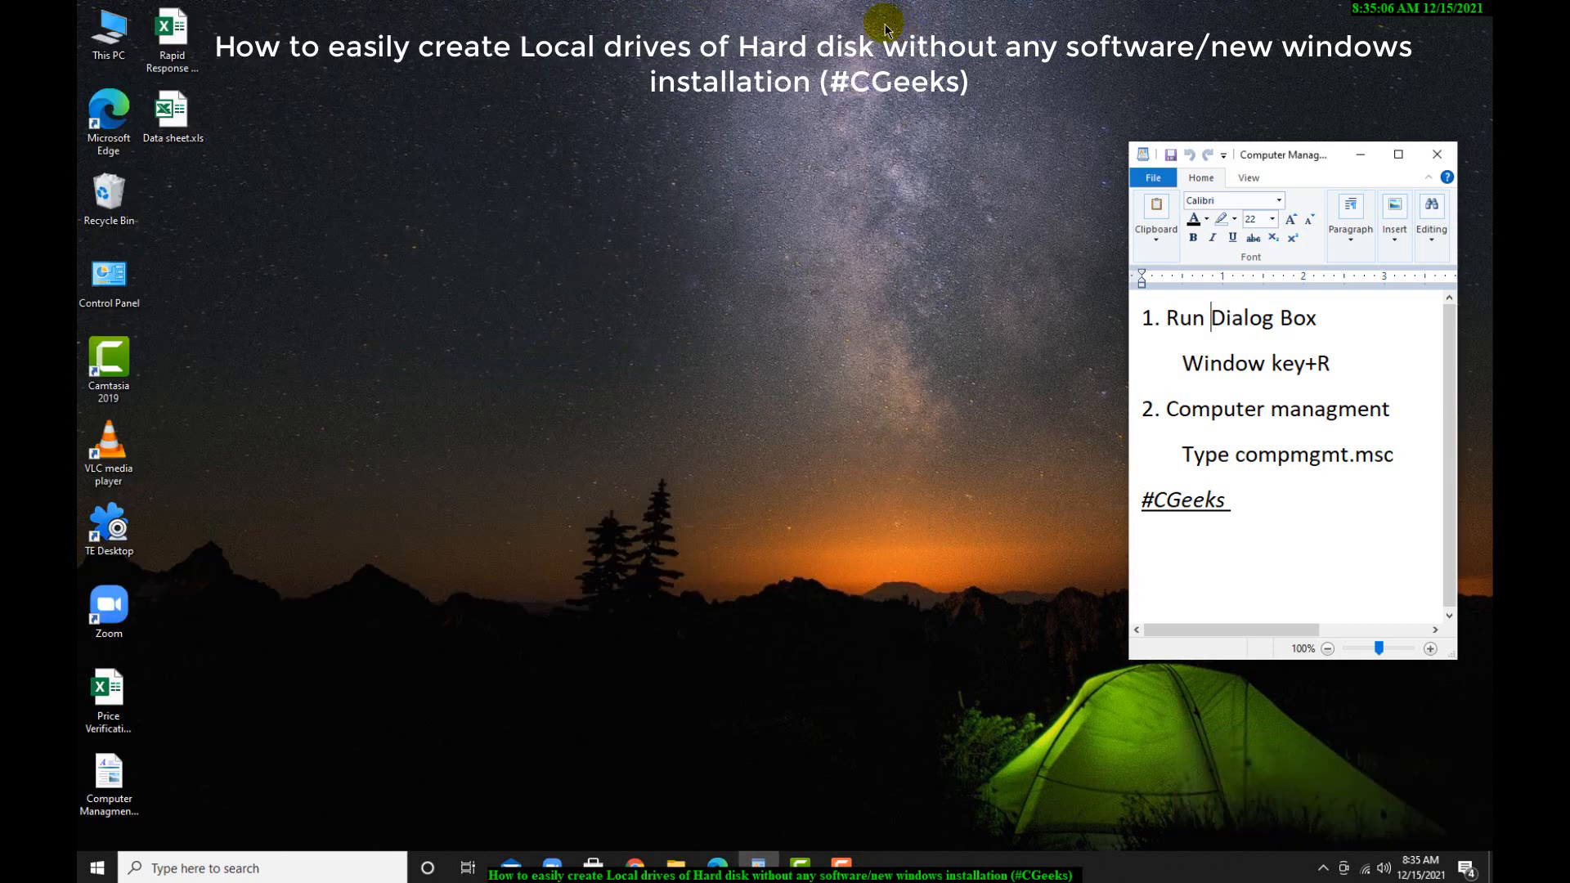
Check the drives in This PC, look inside New Volume (G:), and close the window
{"action": "double_click", "coordinate": [101, 32]}
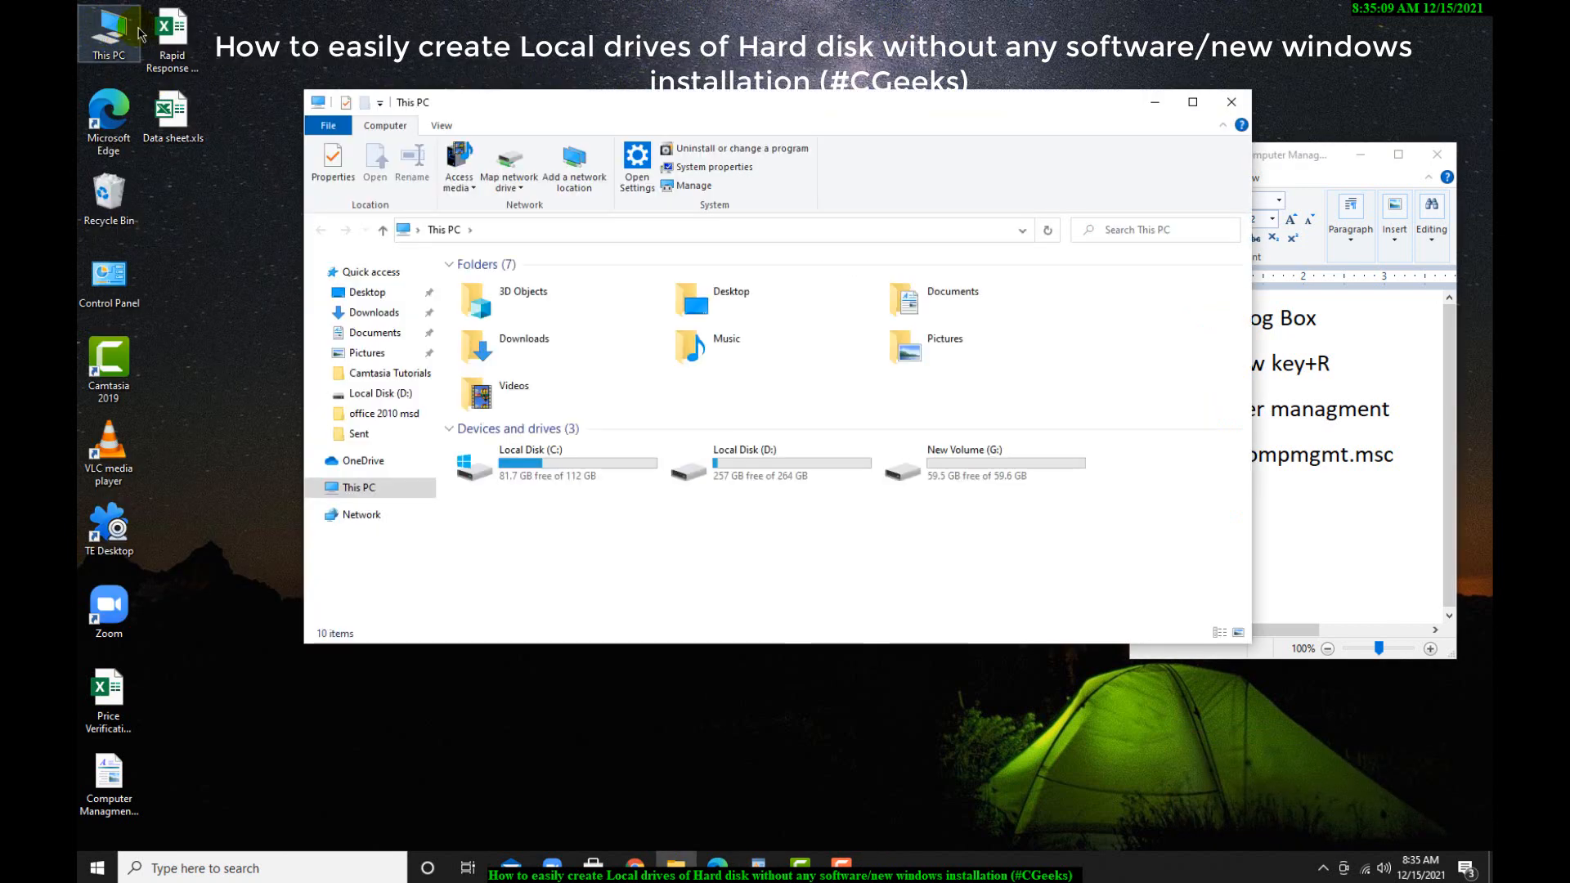
{"action": "double_click", "coordinate": [979, 467]}
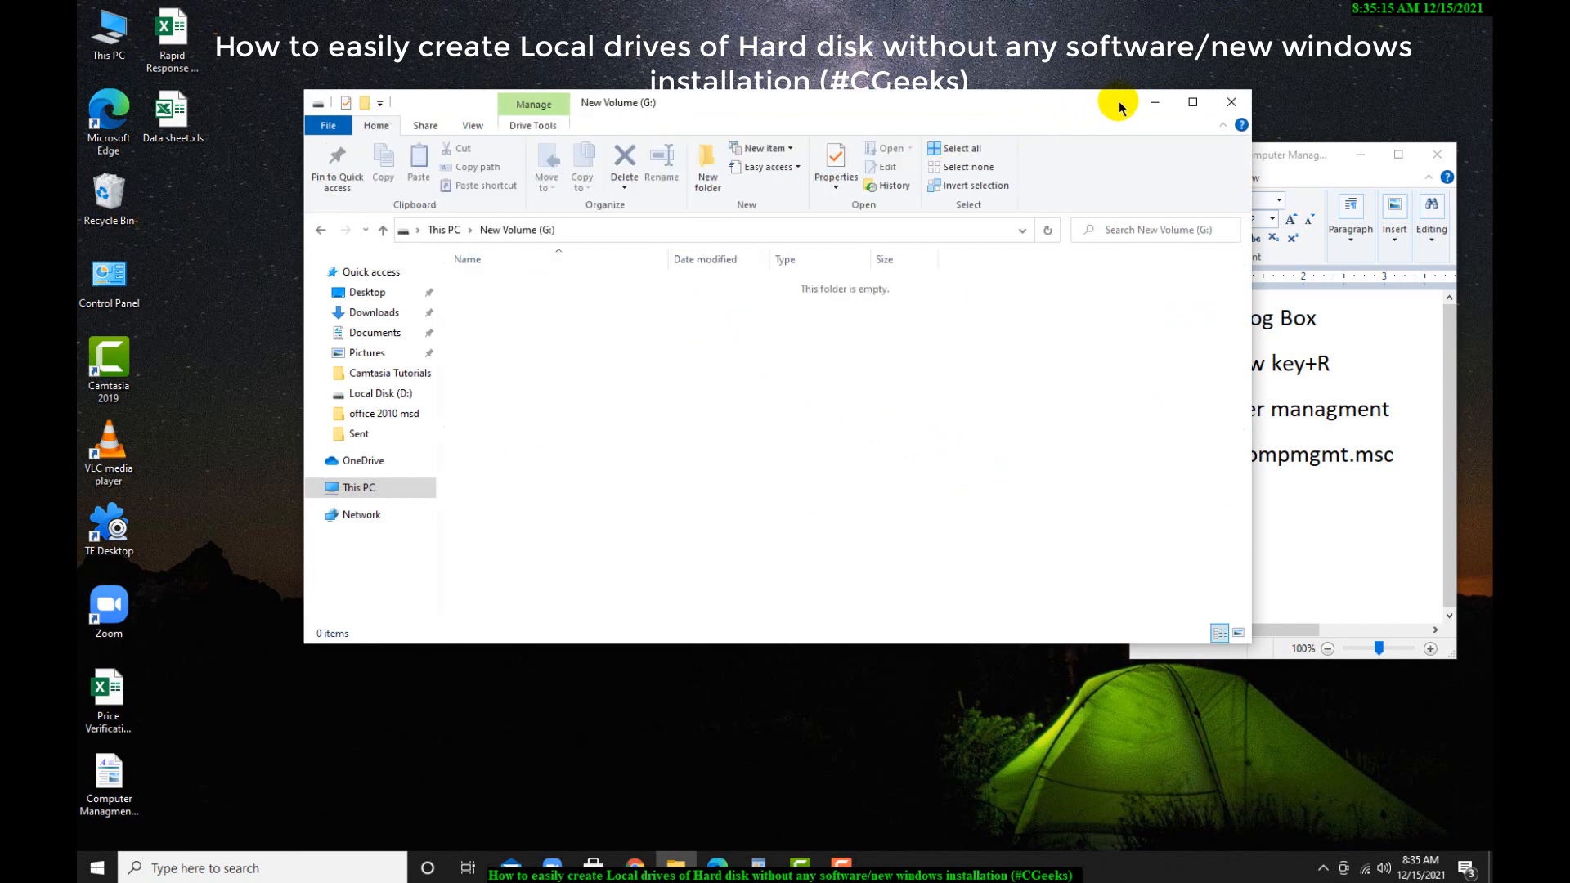
{"action": "left_click", "coordinate": [1238, 106]}
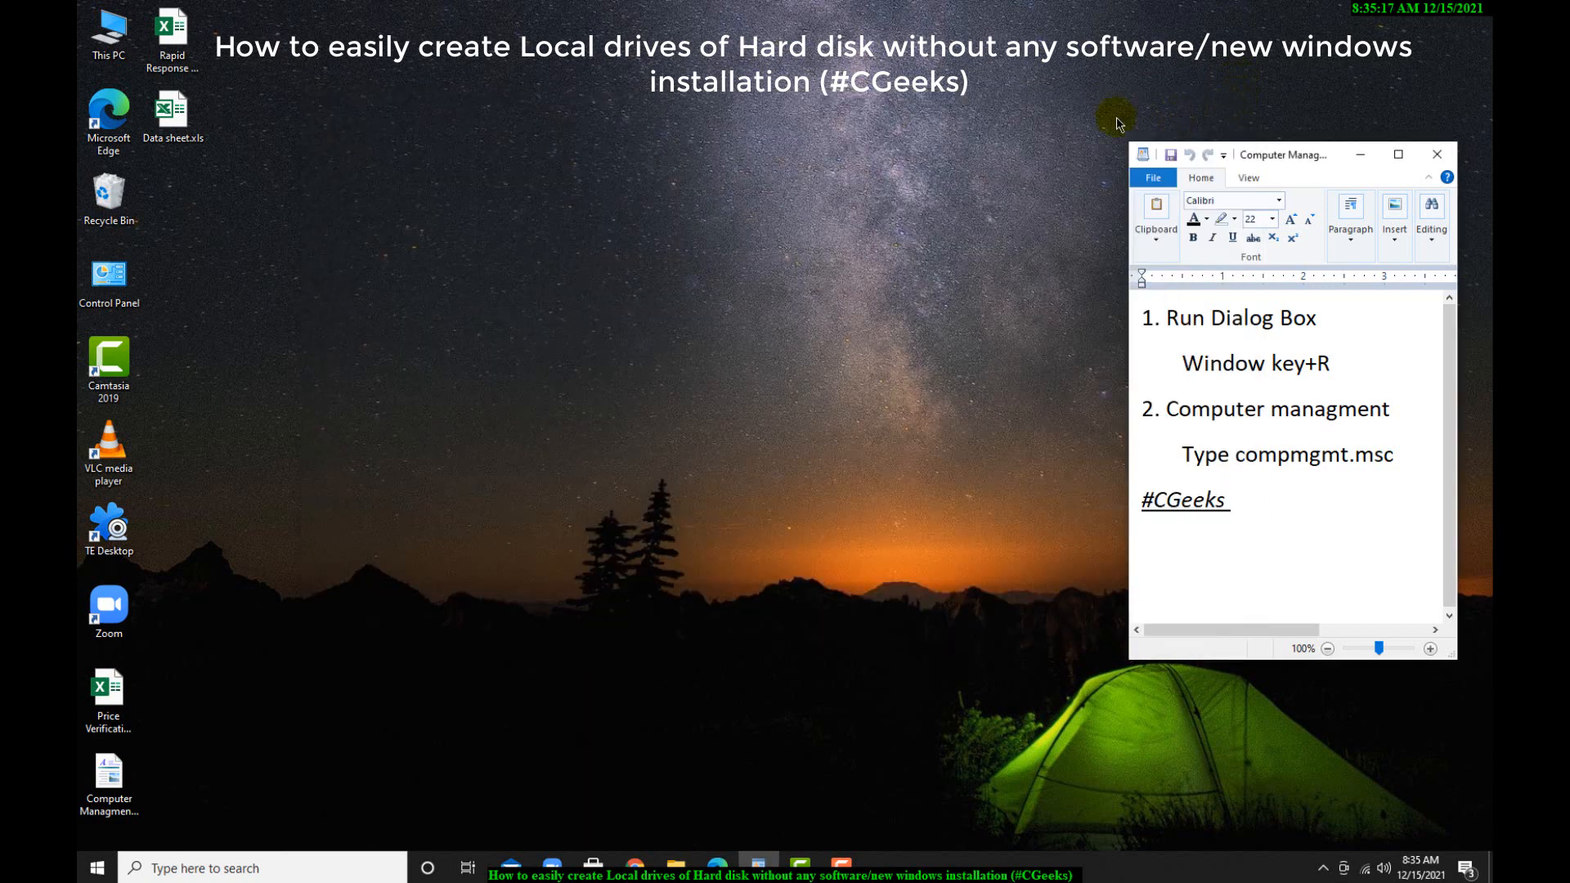